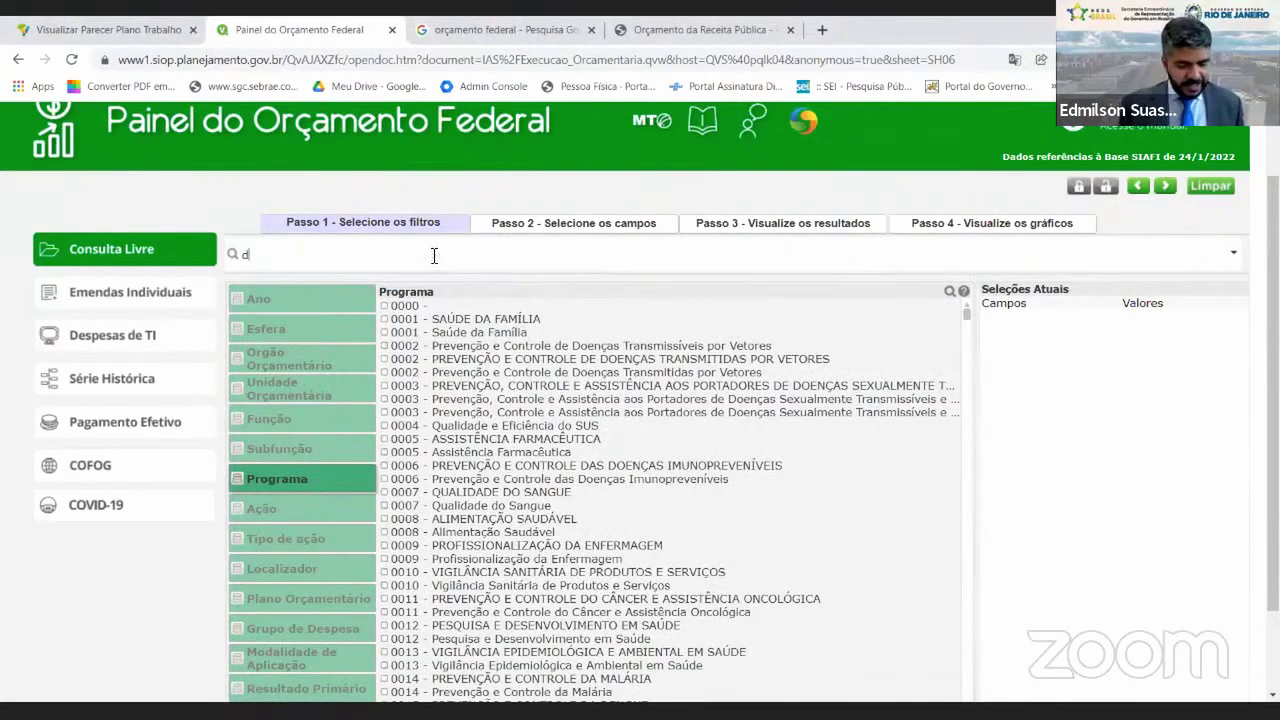
Search the filters for "desastres" and select all matching Programa entries, covering programs 1027, 1029, 2040 and 2218.
{"action": "type", "text": "astres"}
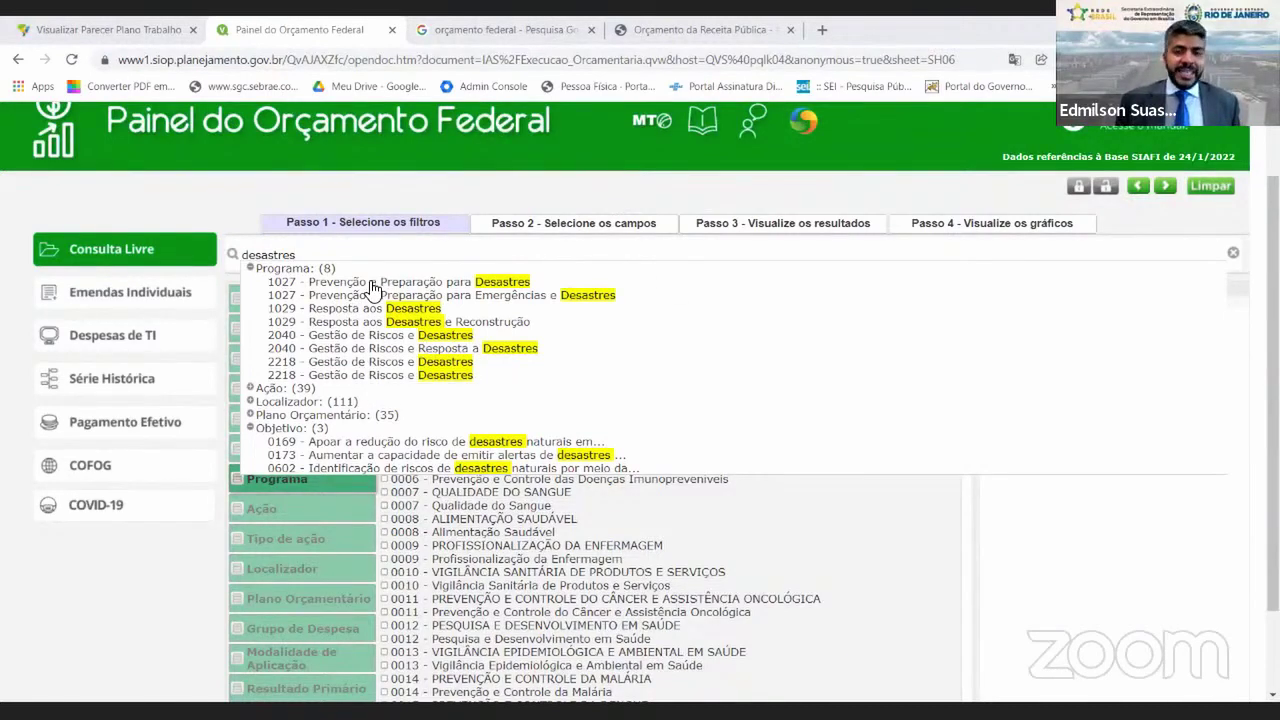
{"action": "left_click_drag", "start_coordinate": [370, 288], "coordinate": [384, 383]}
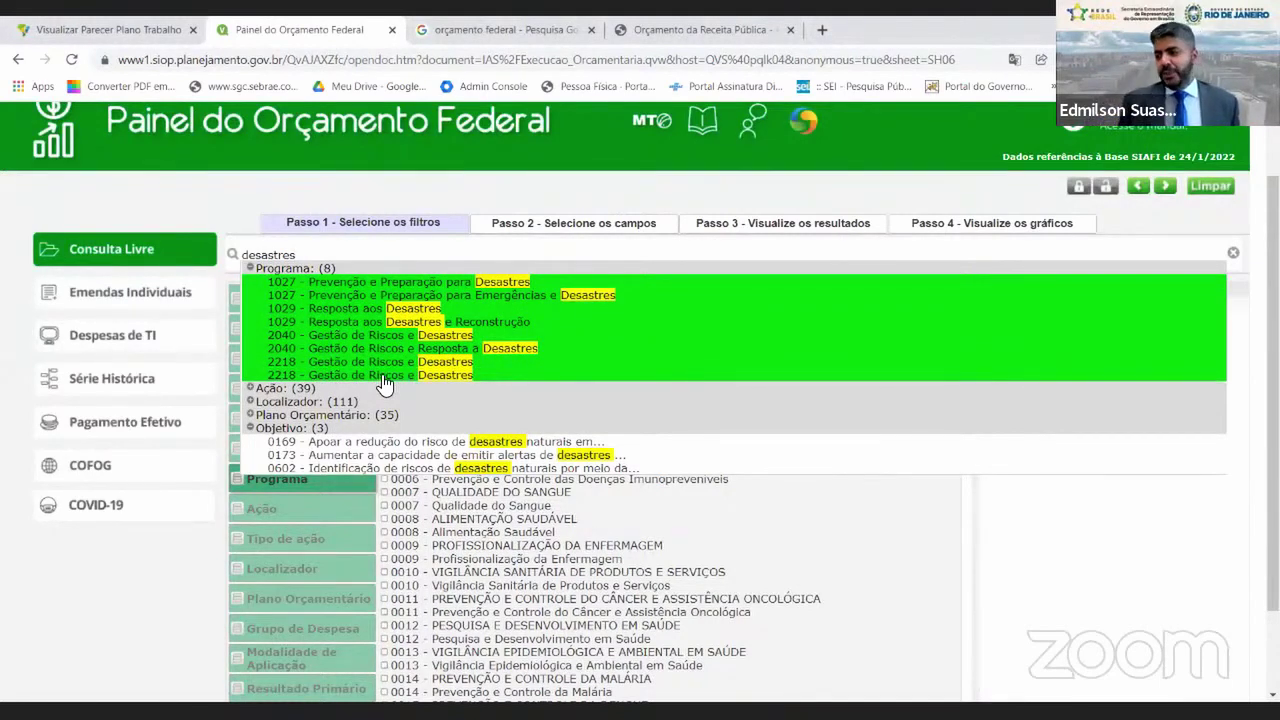
{"action": "left_click_drag", "start_coordinate": [384, 383], "coordinate": [384, 383]}
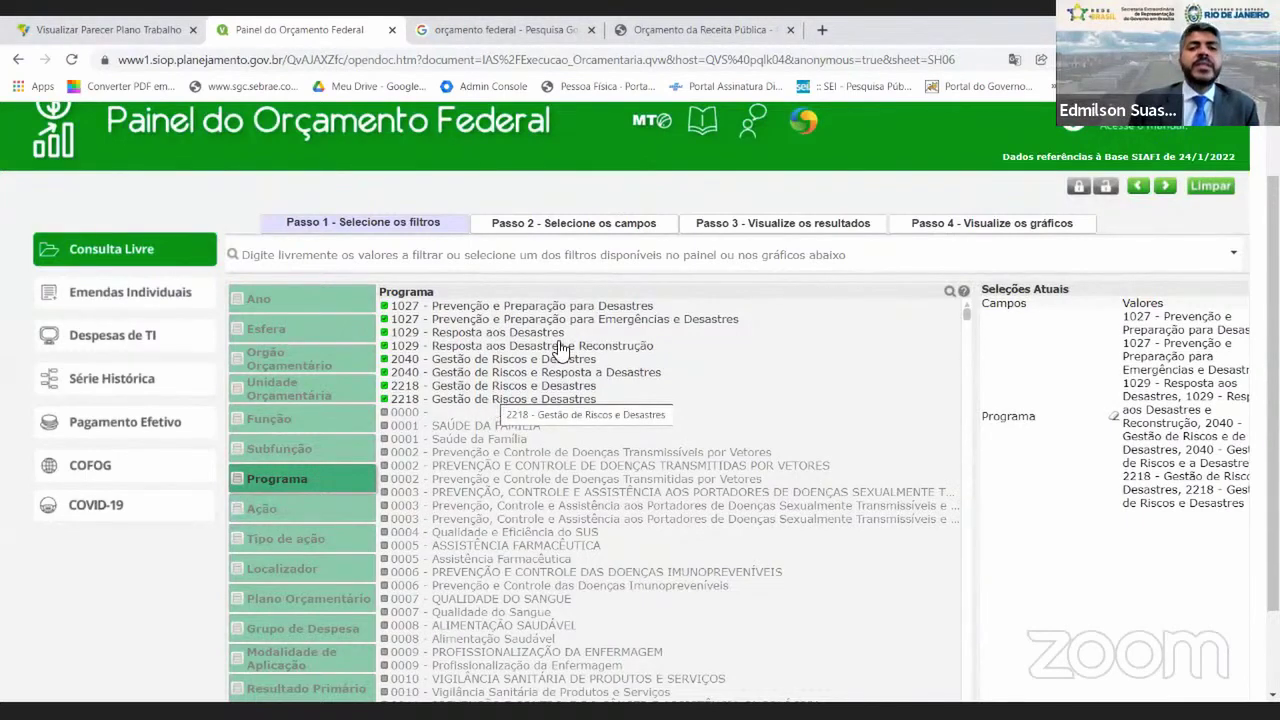
Show the Localizador filter, search for "rio de" and expand the matching Localizador entries.
{"action": "left_click", "coordinate": [293, 577]}
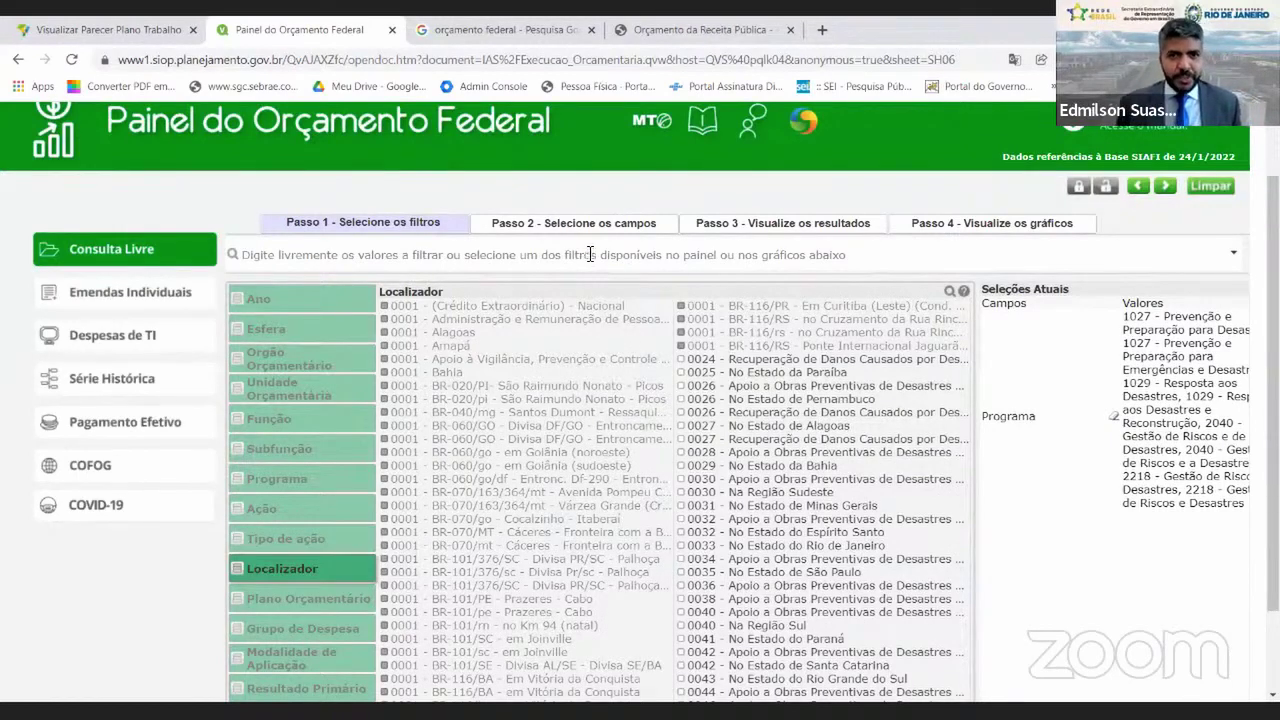
{"action": "type", "text": "rio "}
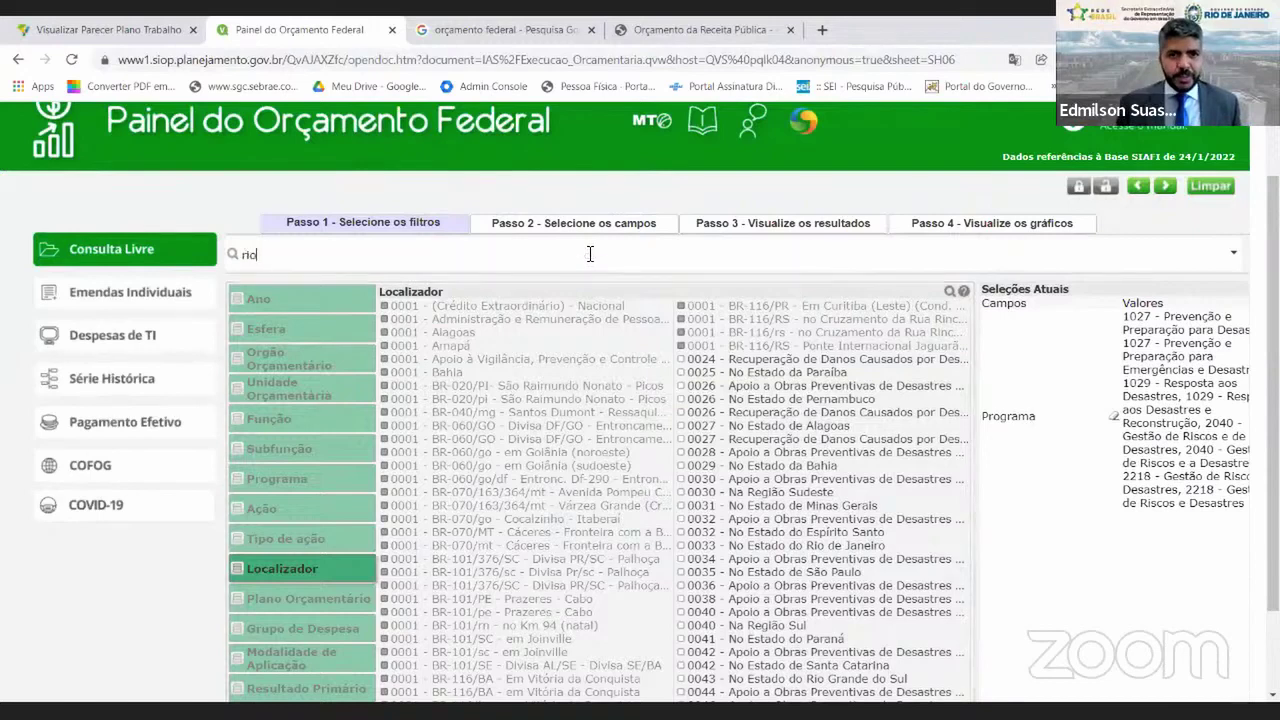
{"action": "type", "text": "de"}
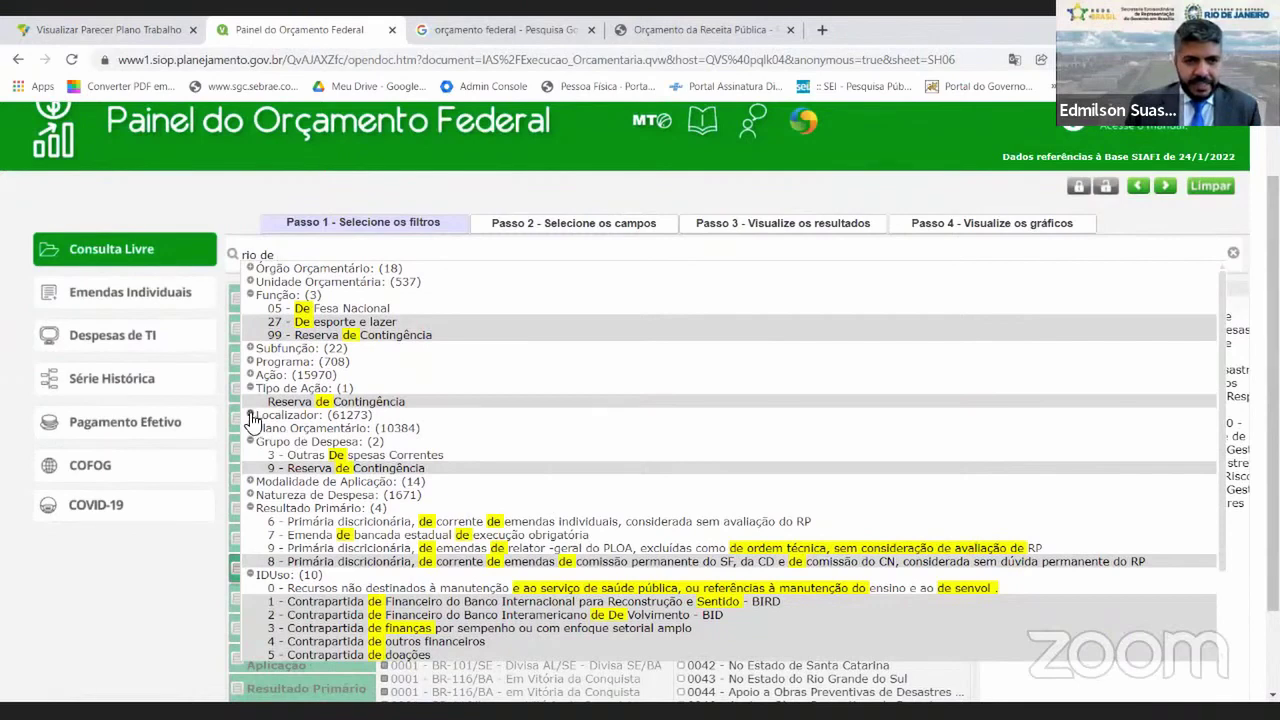
{"action": "left_click", "coordinate": [251, 416]}
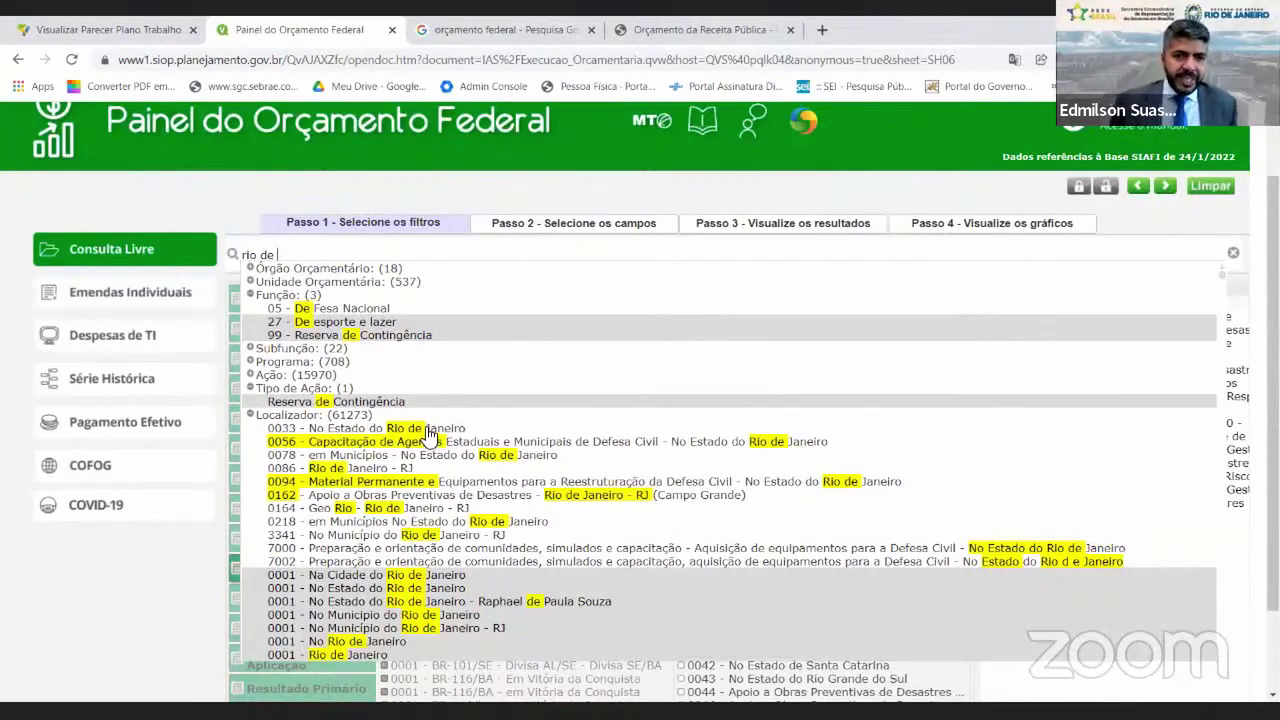
Select all available Rio de Janeiro Localizador entries, from 0033 - No Estado do Rio de Janeiro through 7002, and apply them as filters.
{"action": "left_click", "coordinate": [428, 430], "text": "ctrl"}
{"action": "left_click", "coordinate": [433, 443], "text": "ctrl"}
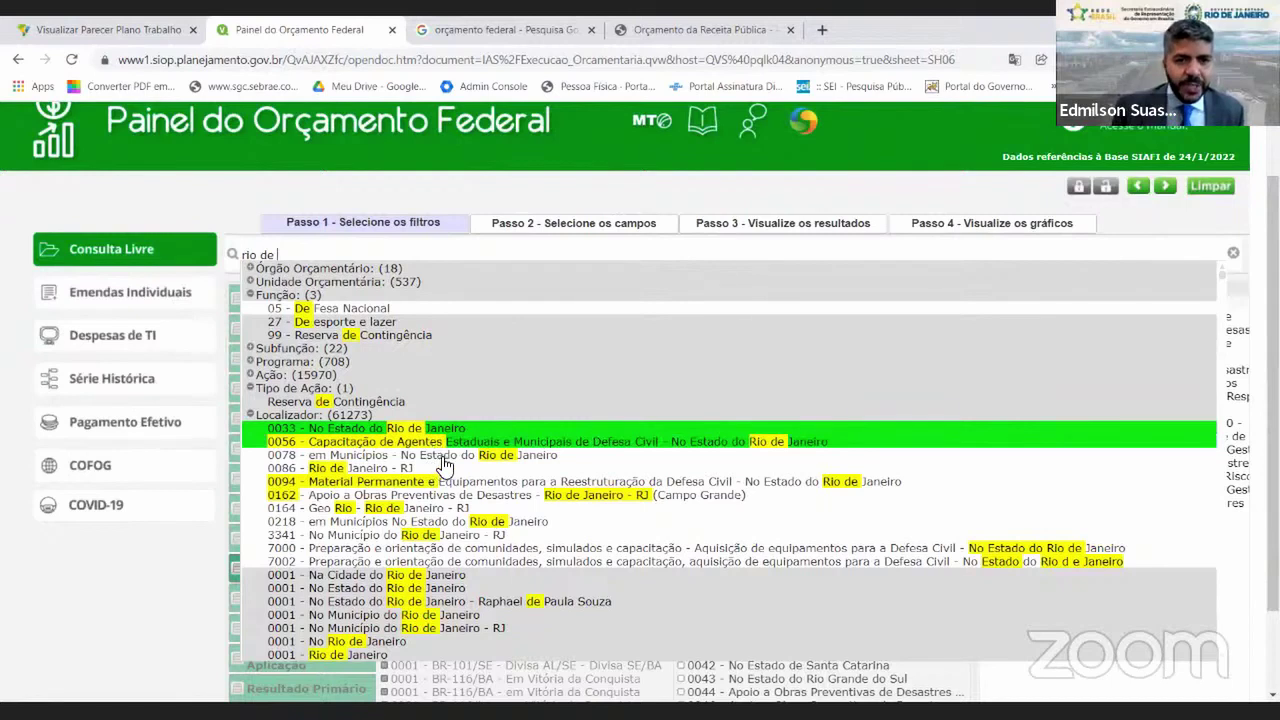
{"action": "left_click", "coordinate": [442, 458], "text": "ctrl"}
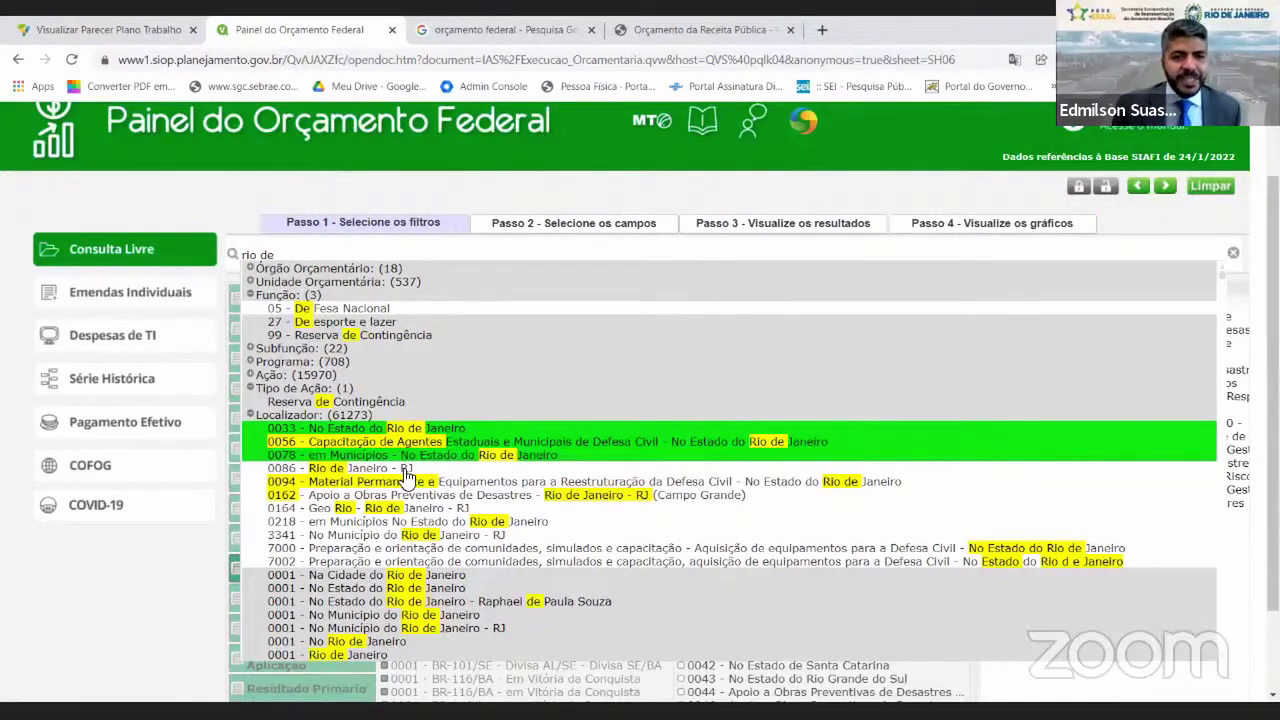
{"action": "left_click", "coordinate": [405, 472], "text": "ctrl"}
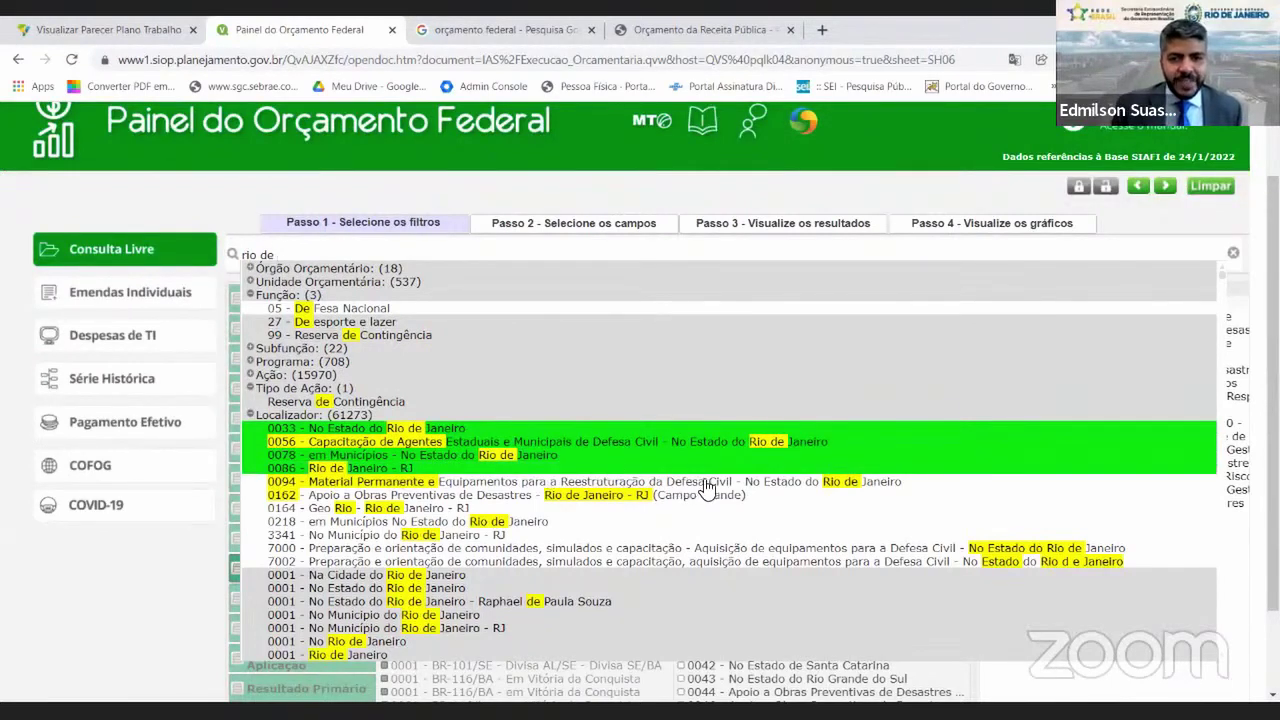
{"action": "left_click", "coordinate": [700, 482], "text": "ctrl"}
{"action": "left_click", "coordinate": [448, 495], "text": "ctrl"}
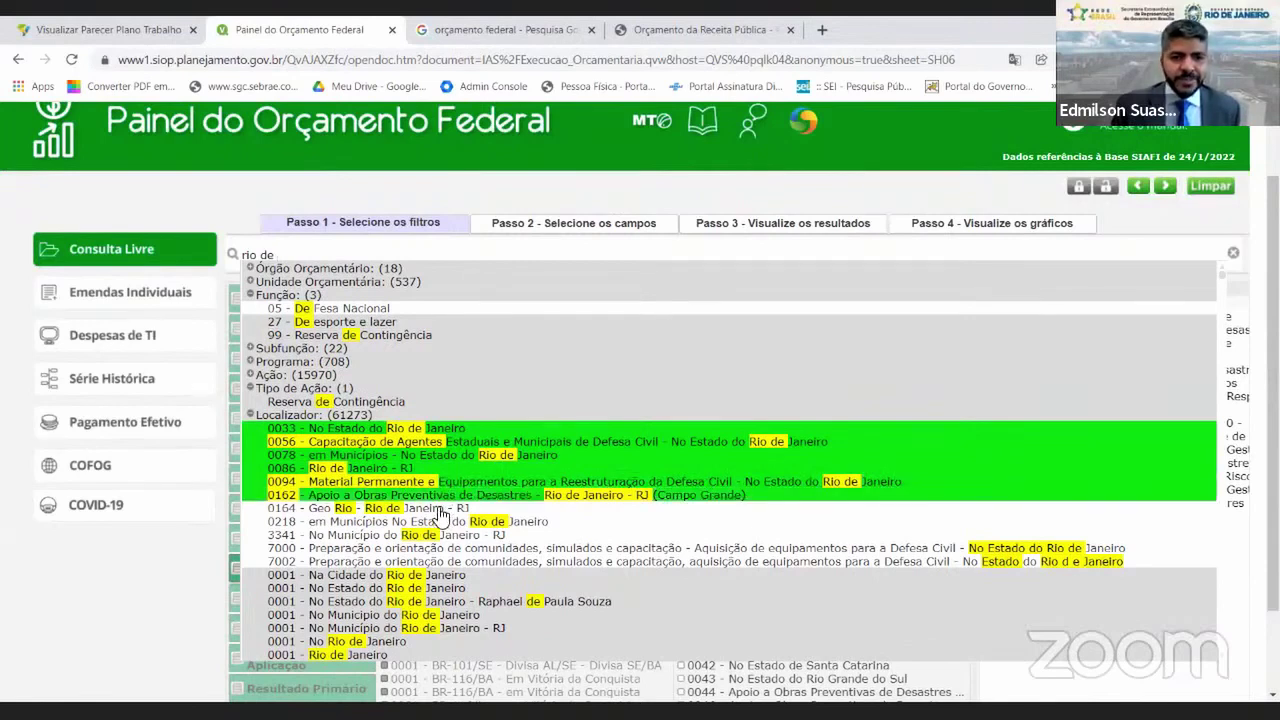
{"action": "left_click", "coordinate": [437, 508], "text": "ctrl"}
{"action": "left_click", "coordinate": [440, 521], "text": "ctrl"}
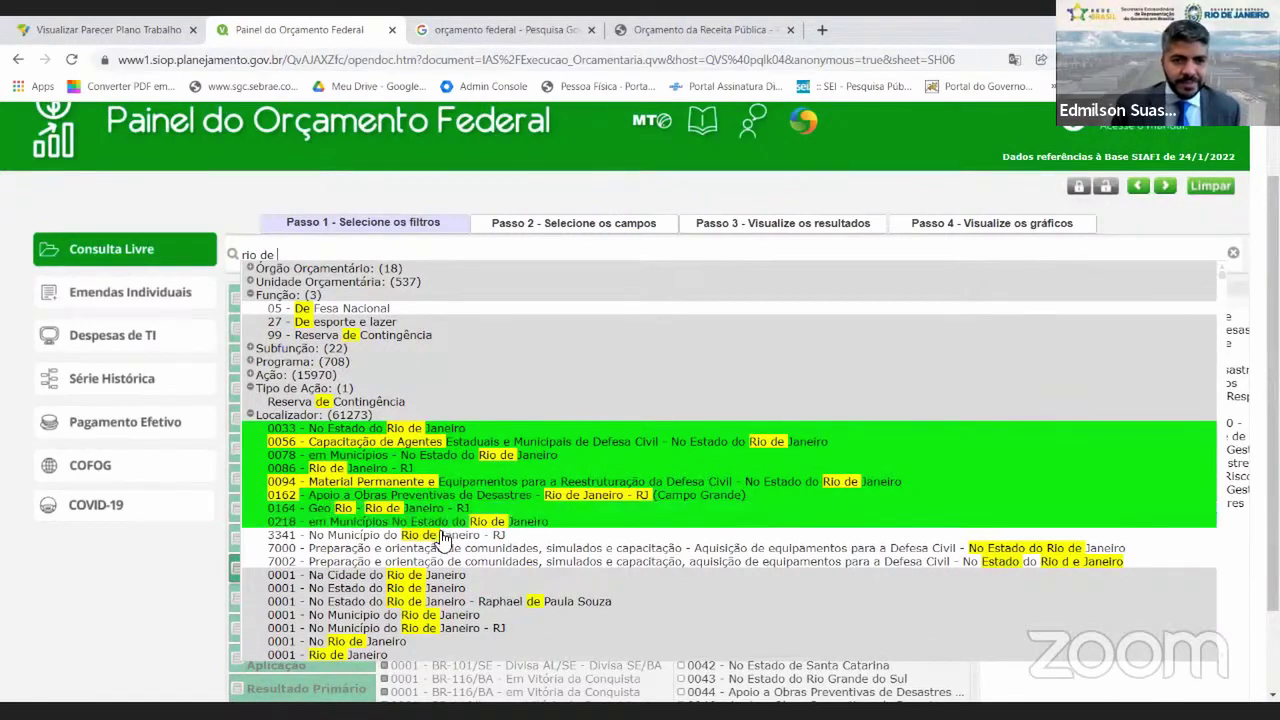
{"action": "left_click", "coordinate": [441, 536], "text": "ctrl"}
{"action": "left_click", "coordinate": [452, 549], "text": "ctrl"}
{"action": "left_click", "coordinate": [462, 562], "text": "ctrl"}
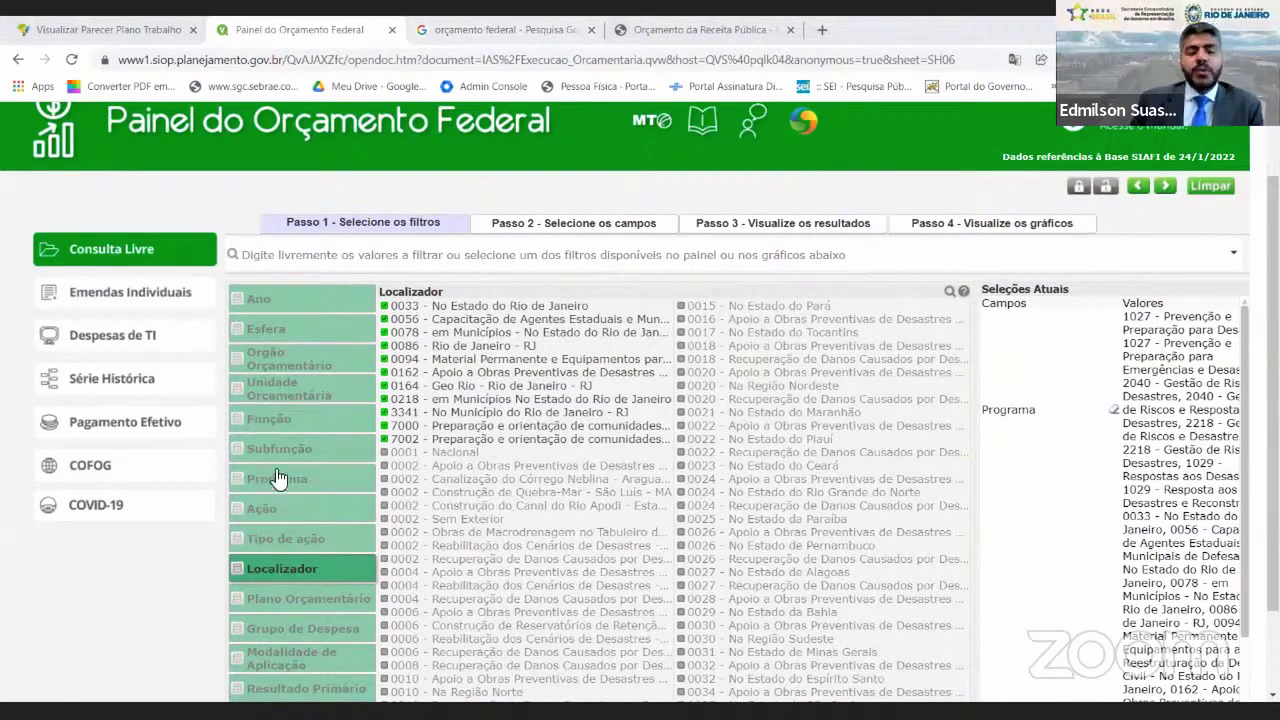
Display the filtered query's results and examine the budget figures by year and Órgão Orçamentário.
{"action": "left_click", "coordinate": [872, 219]}
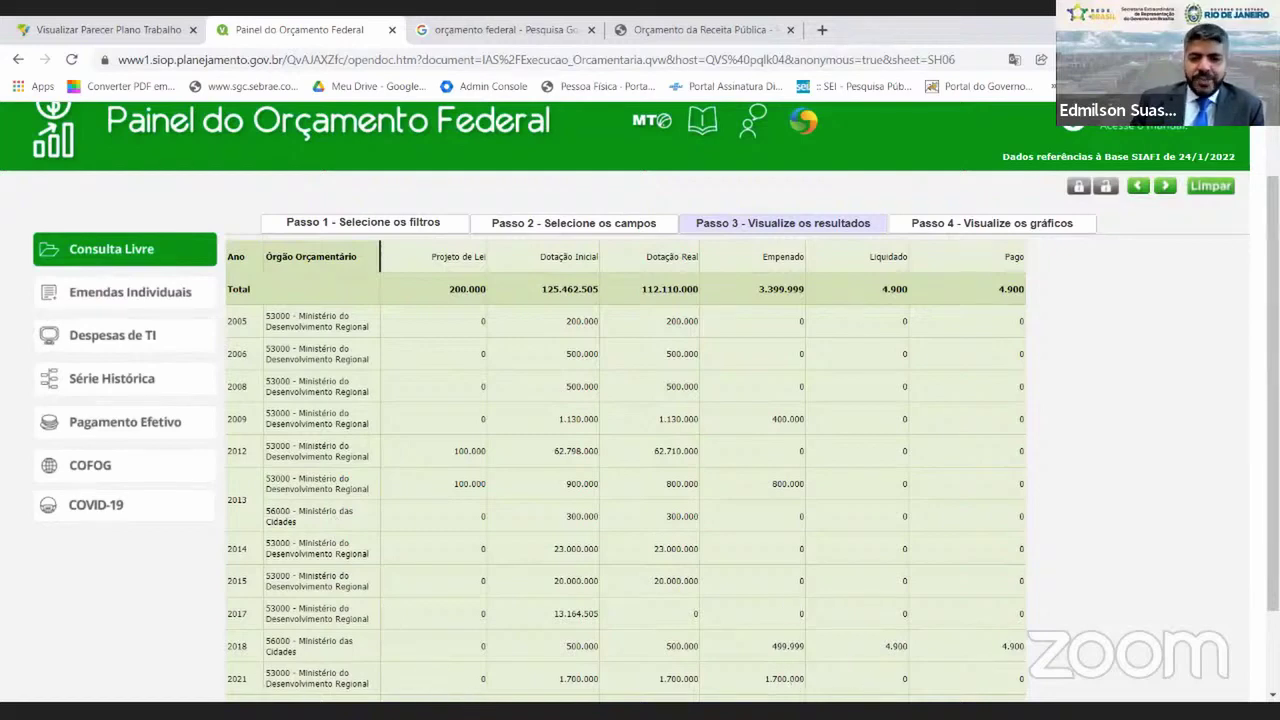
{"action": "scroll", "coordinate": [430, 626], "scroll_direction": "down", "scroll_amount": 2}
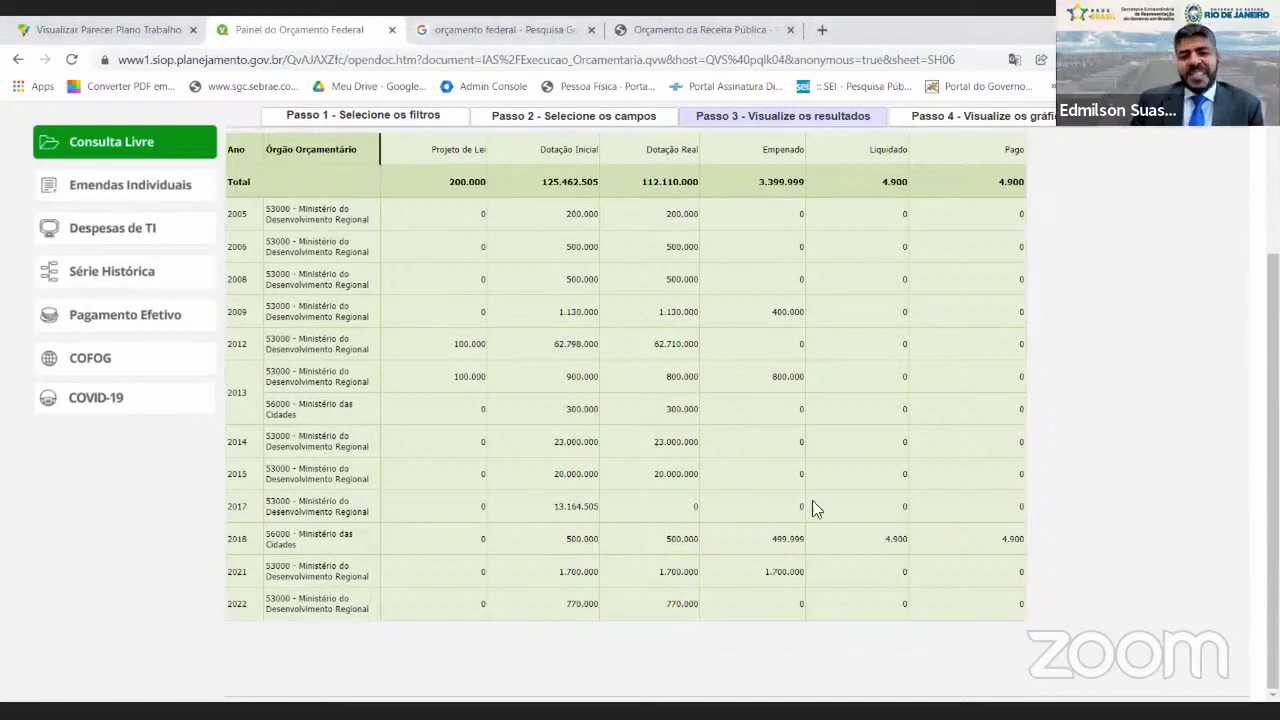
{"action": "left_click", "coordinate": [686, 377]}
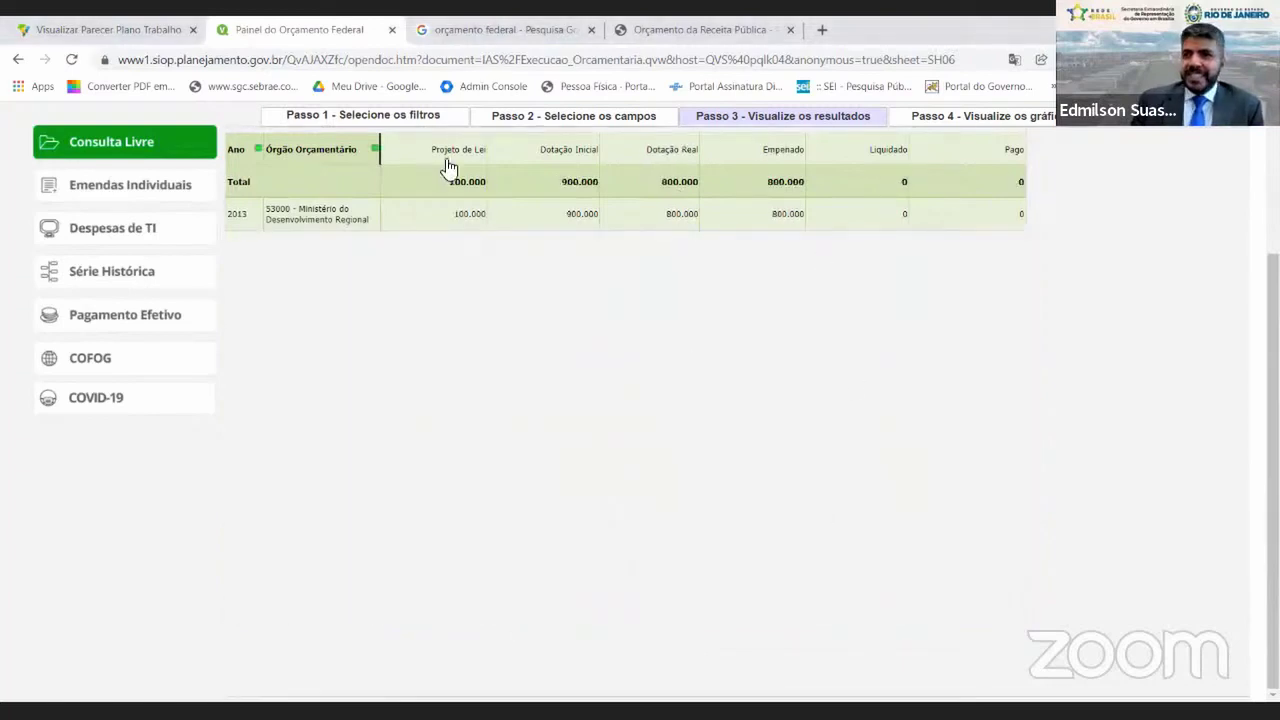
{"action": "scroll", "coordinate": [1160, 300], "scroll_direction": "up", "scroll_amount": 3}
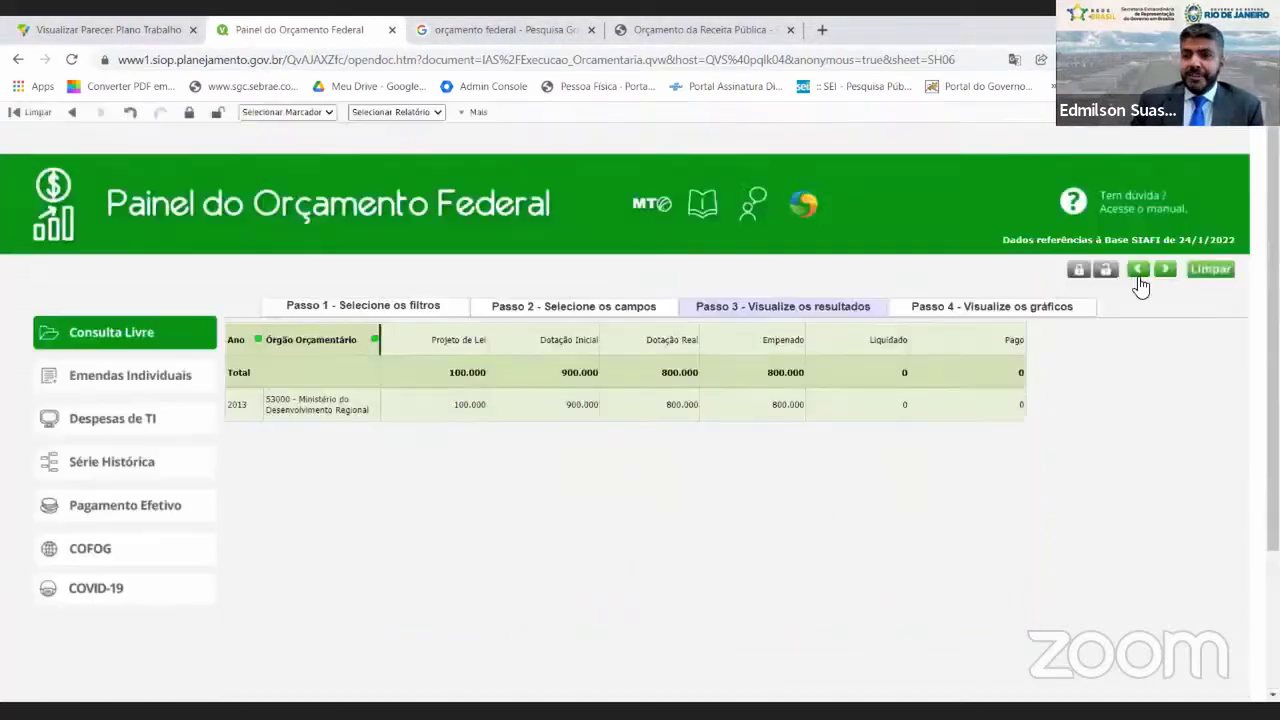
{"action": "left_click", "coordinate": [1139, 271]}
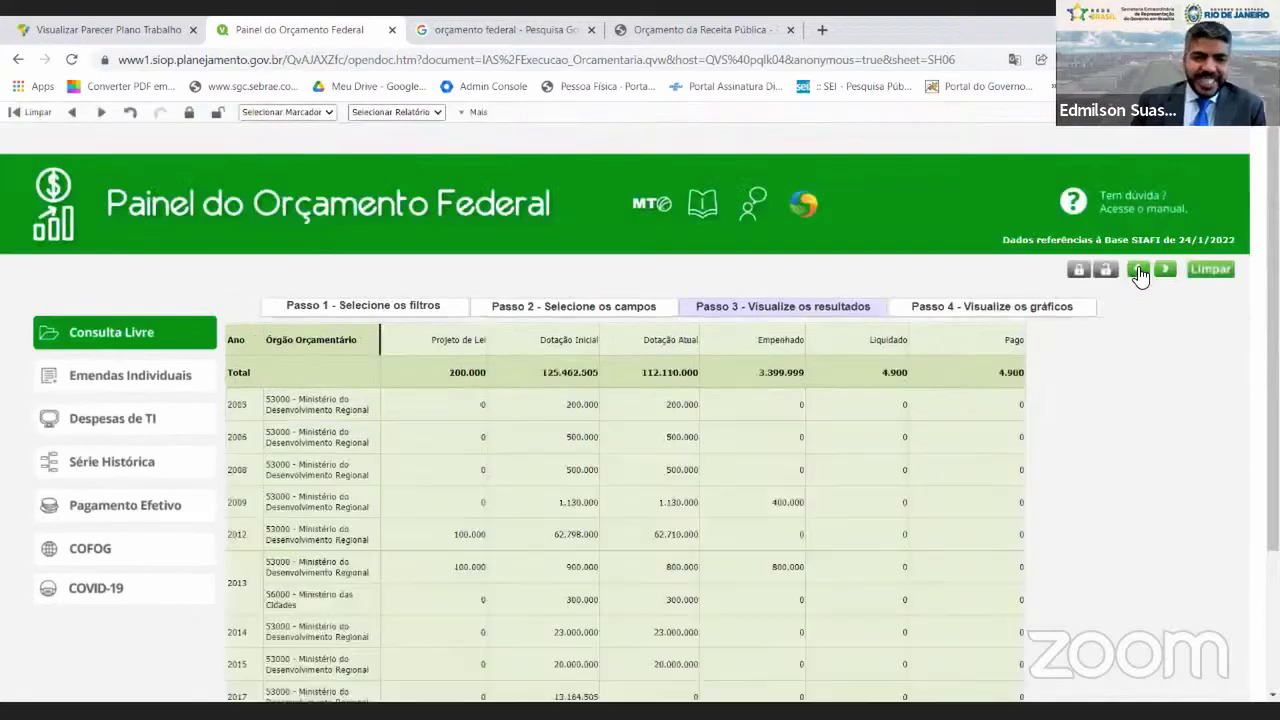
Close the Google search page, switch to Portal da Transparência and open the detailed query on Recursos Transferidos.
{"action": "left_click", "coordinate": [592, 29]}
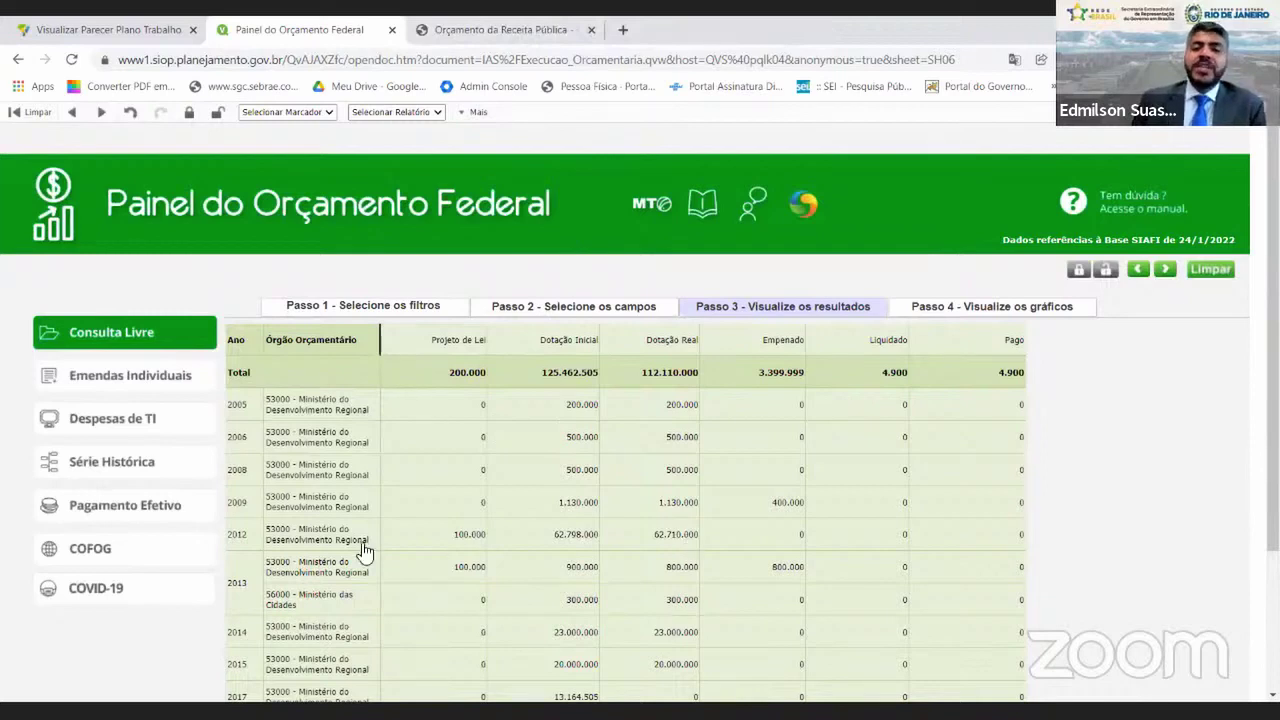
{"action": "left_click", "coordinate": [484, 33]}
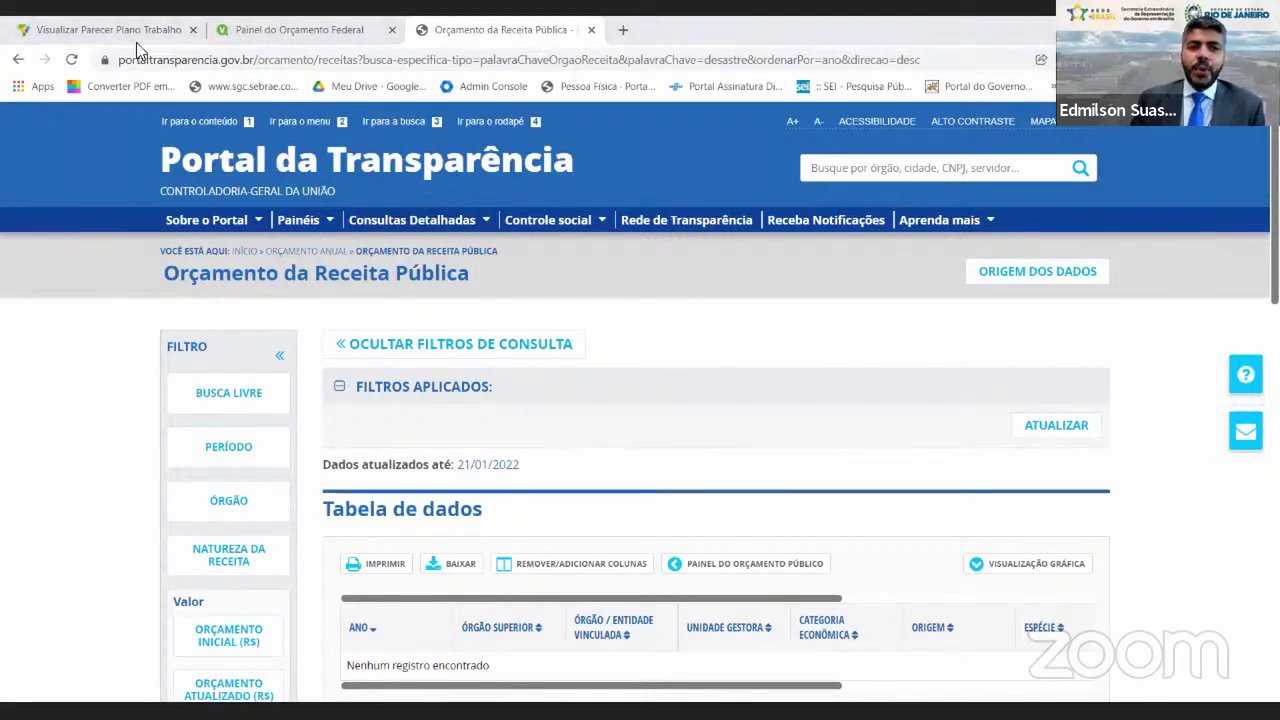
{"action": "scroll", "coordinate": [296, 410], "scroll_direction": "down", "scroll_amount": 1}
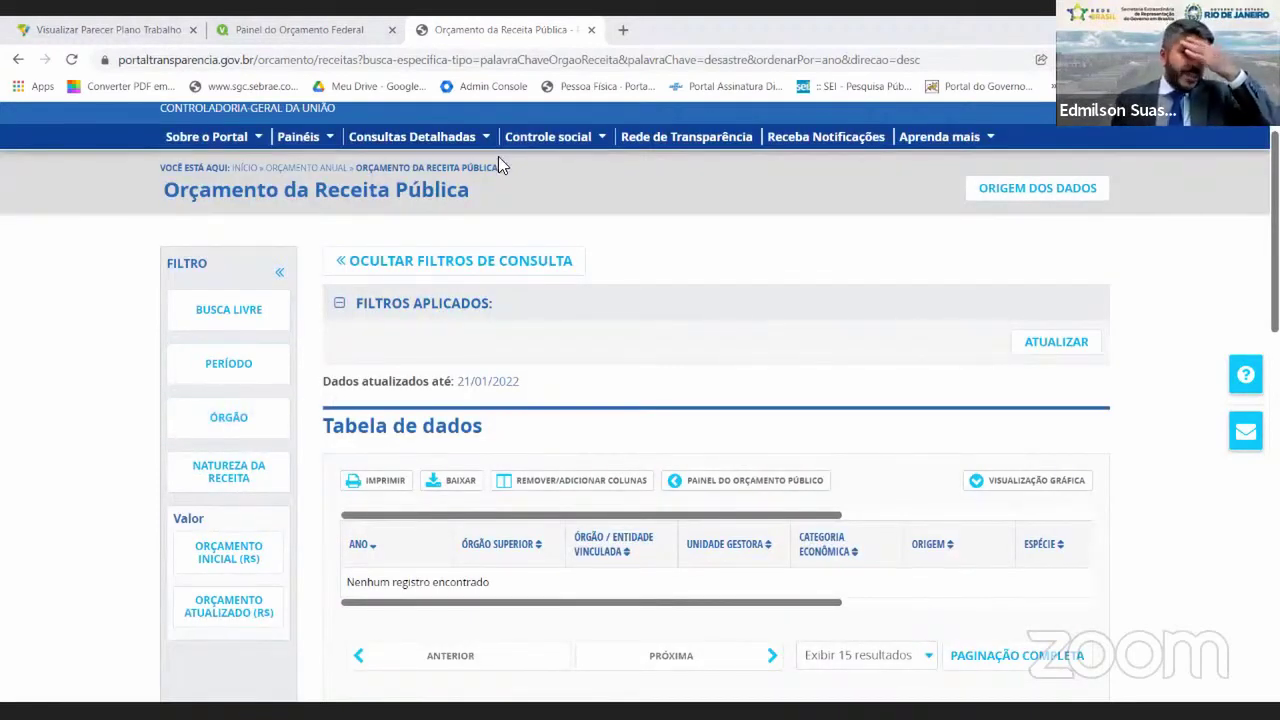
{"action": "left_click", "coordinate": [418, 146]}
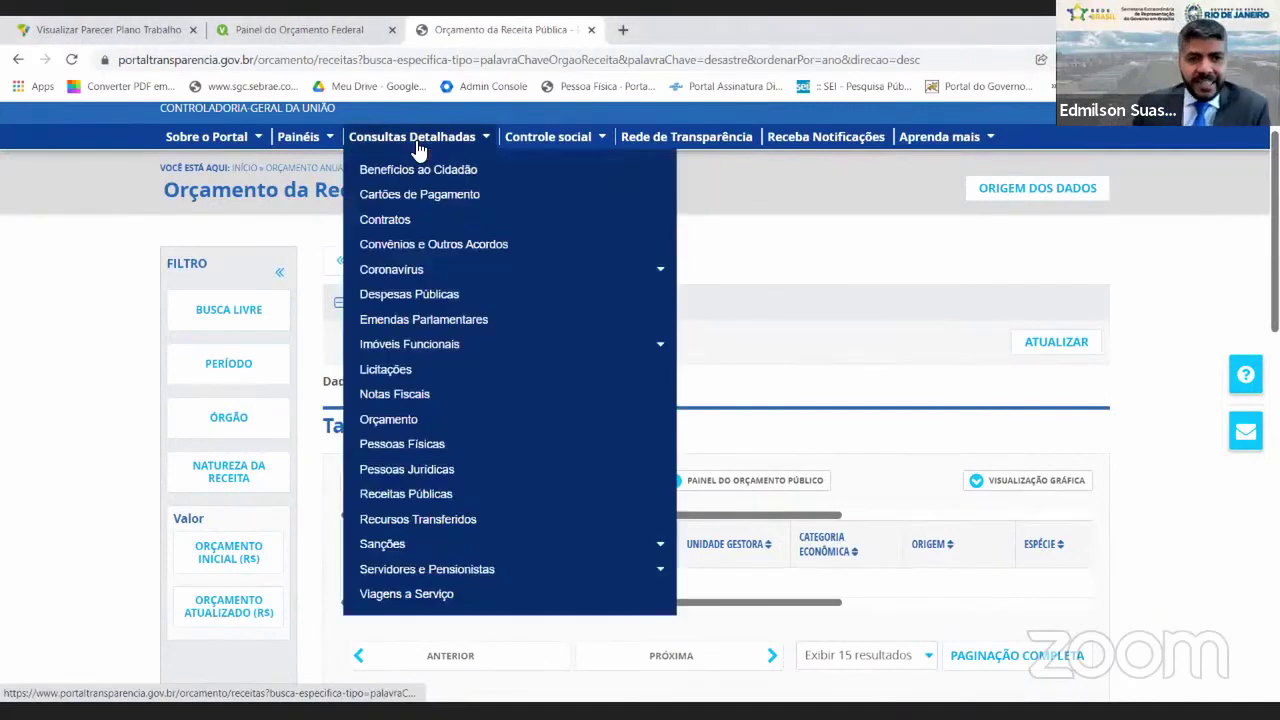
{"action": "left_click", "coordinate": [335, 145]}
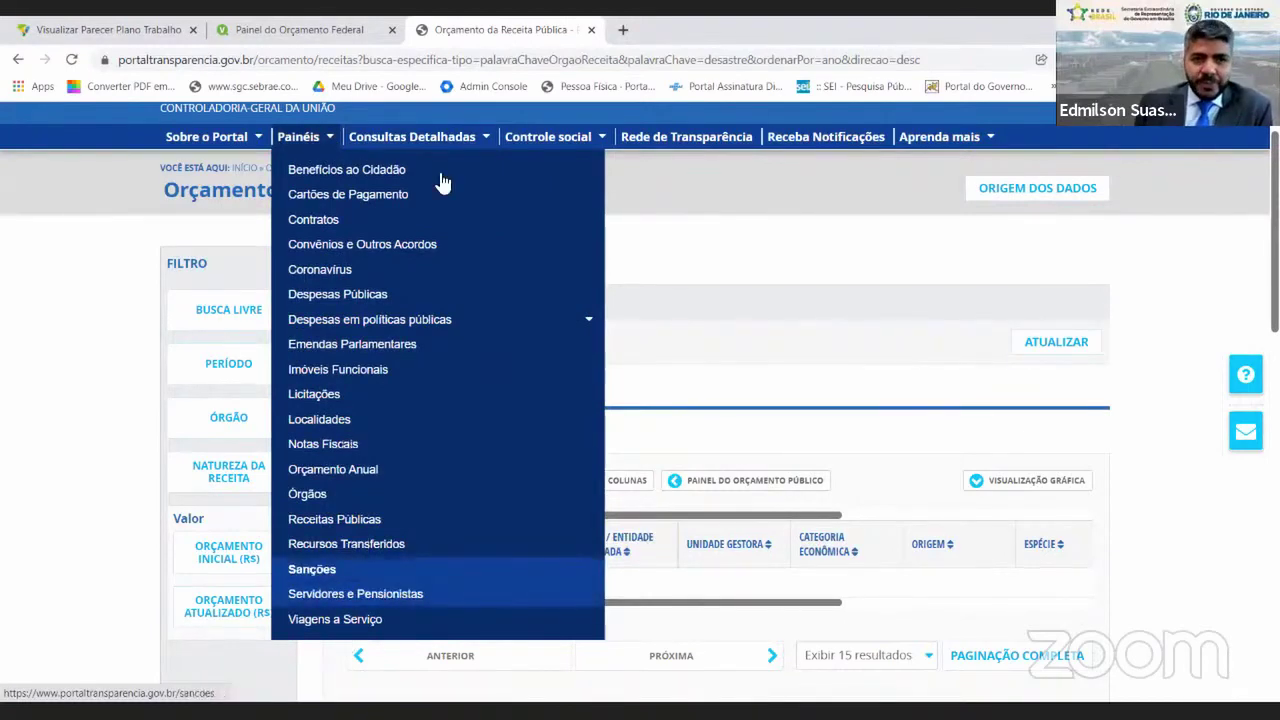
{"action": "mouse_move", "coordinate": [459, 141]}
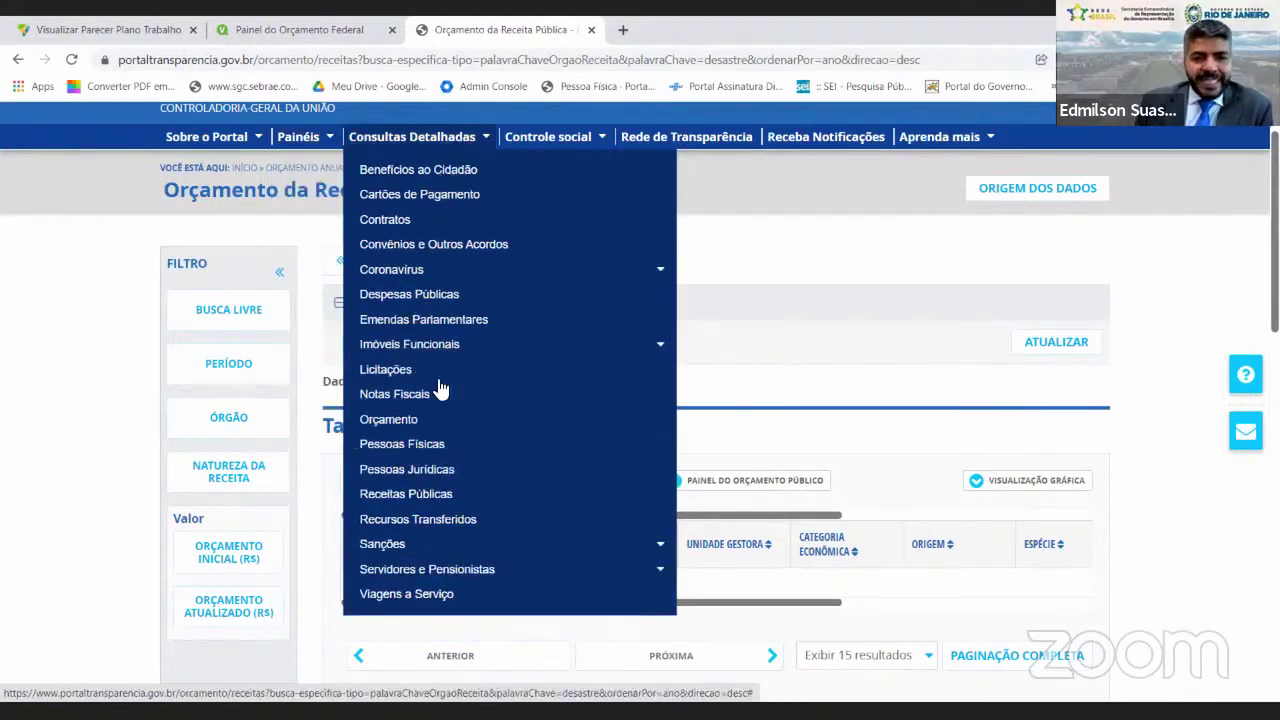
{"action": "left_click", "coordinate": [454, 518]}
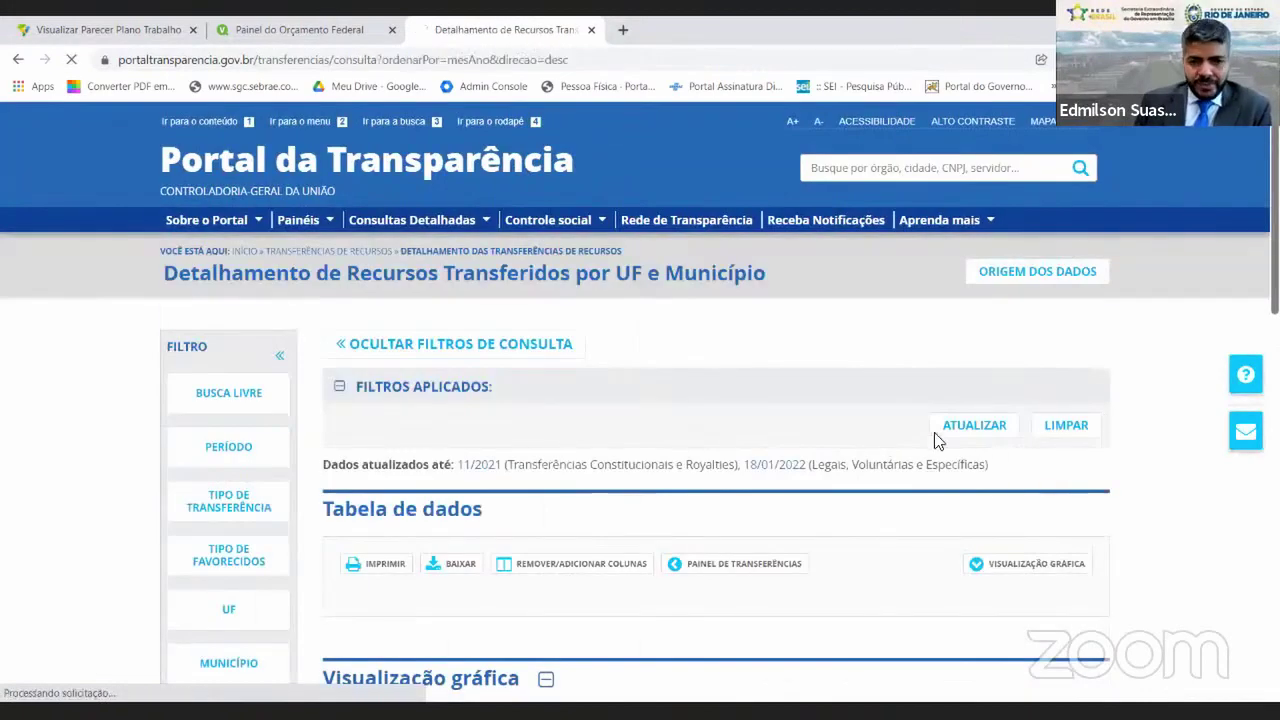
Remove the applied start and end period filters from the transferred resources query.
{"action": "scroll", "coordinate": [860, 450], "scroll_direction": "down", "scroll_amount": 2}
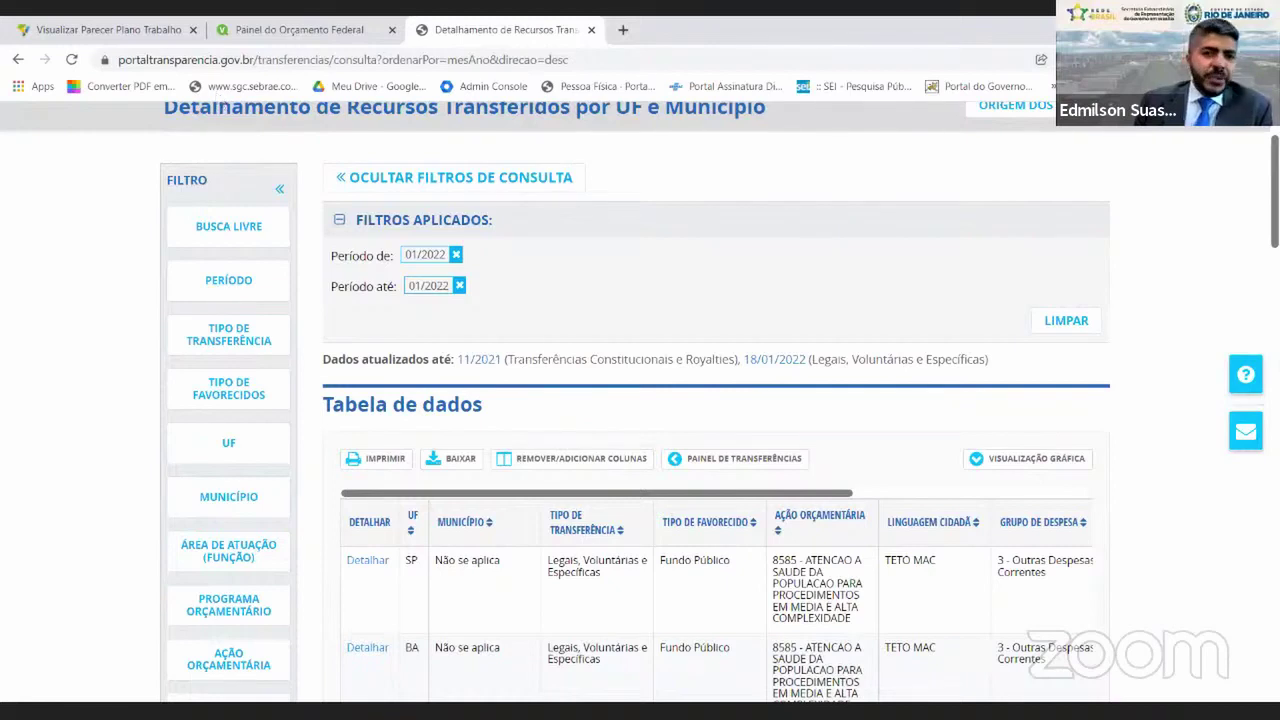
{"action": "left_click", "coordinate": [457, 256]}
{"action": "left_click", "coordinate": [457, 256]}
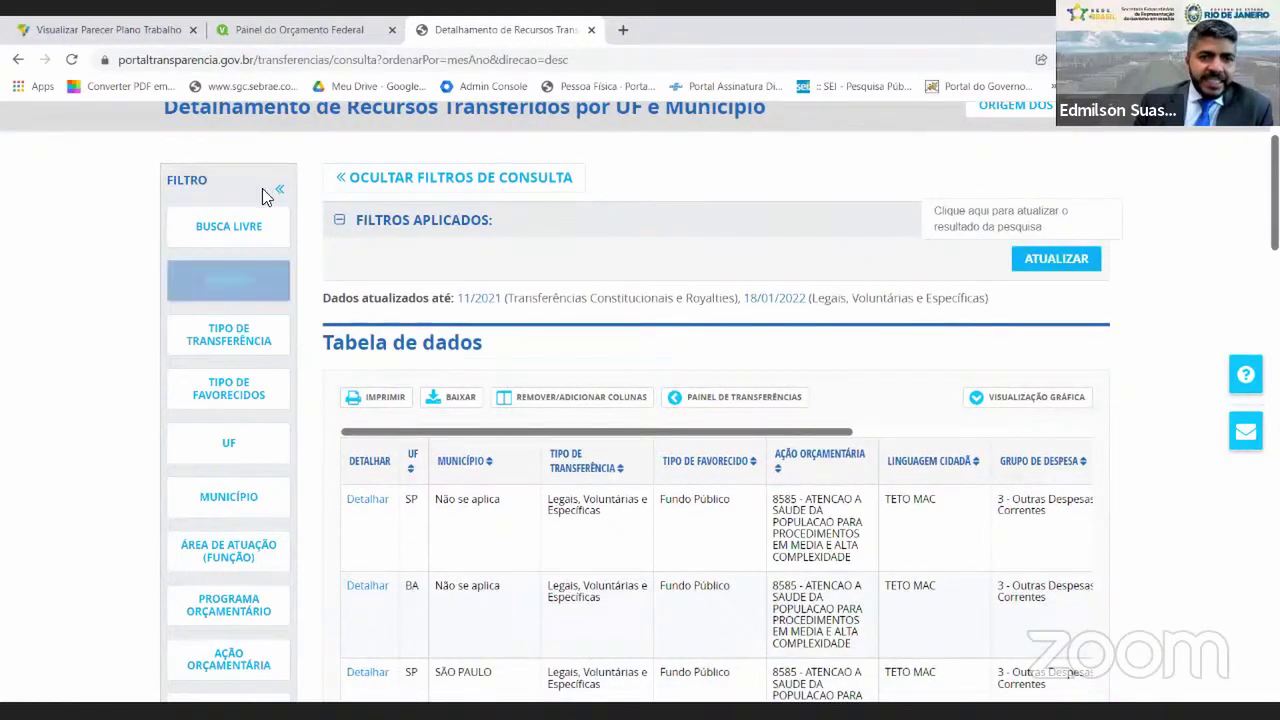
Add a Período filter to the query running from 01/2021 to 12/2021.
{"action": "left_click", "coordinate": [232, 284]}
{"action": "left_click", "coordinate": [355, 205]}
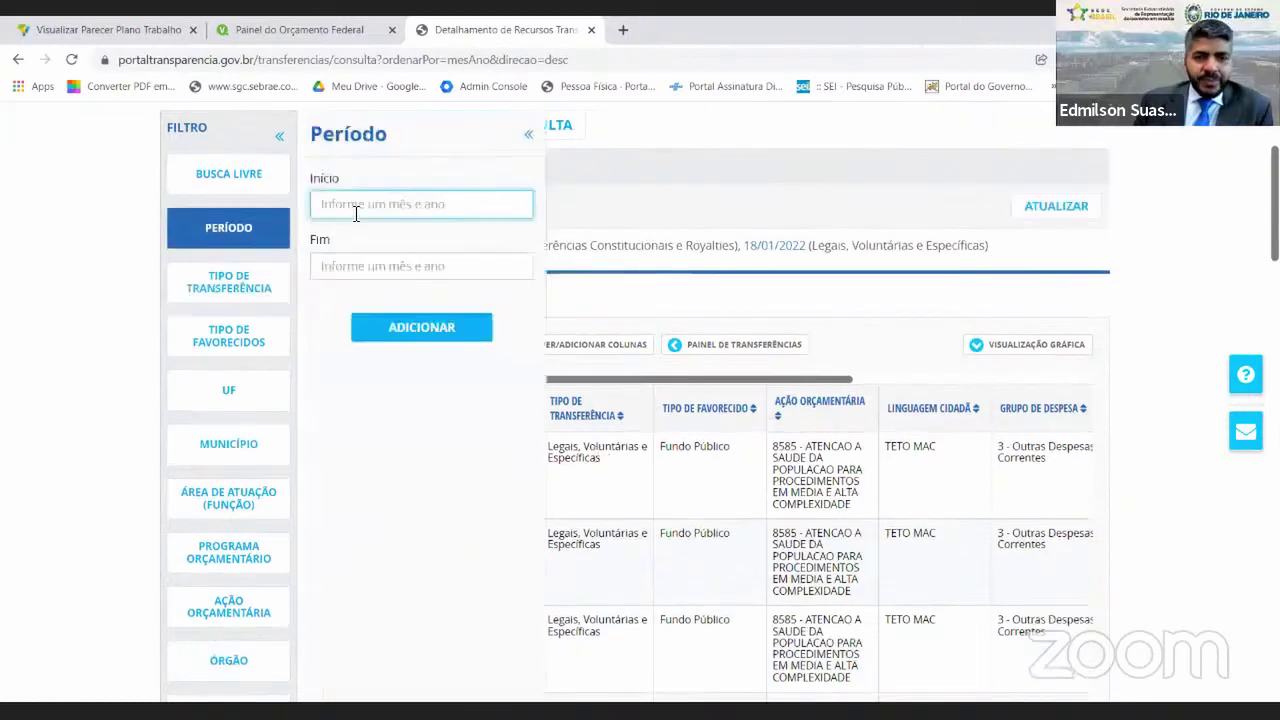
{"action": "left_click", "coordinate": [355, 203]}
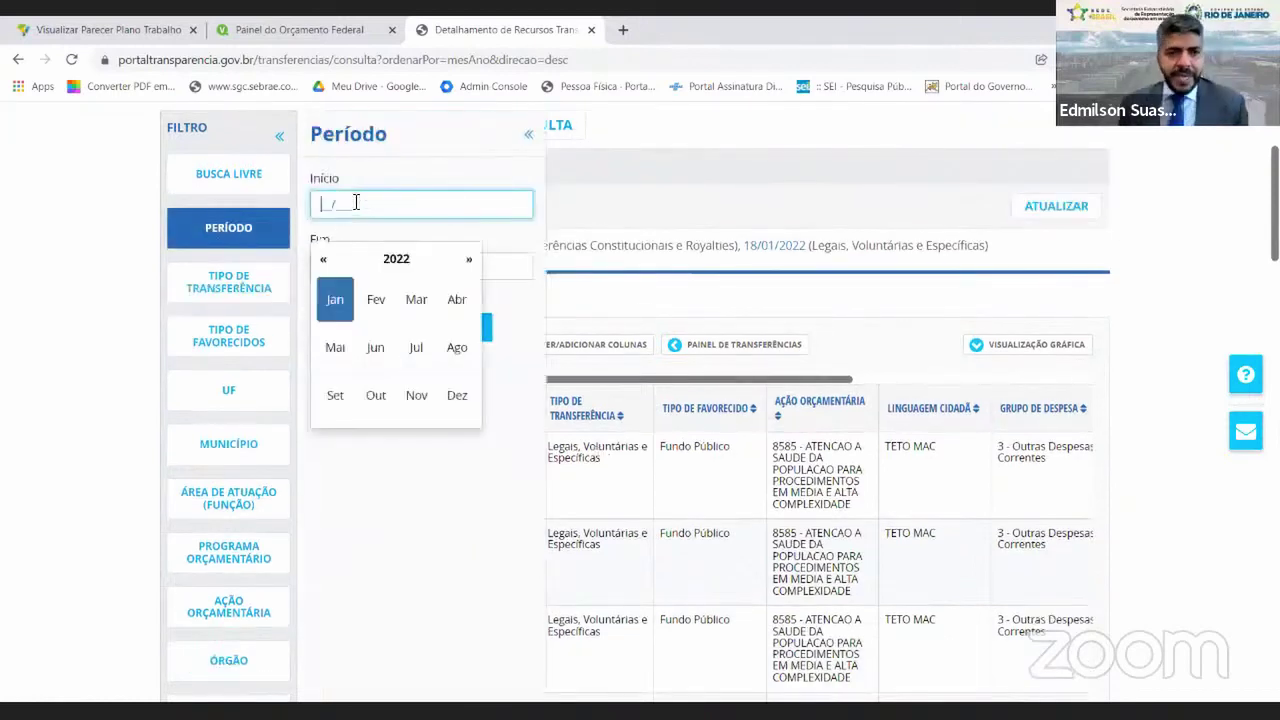
{"action": "left_click", "coordinate": [320, 258]}
{"action": "left_click", "coordinate": [336, 303]}
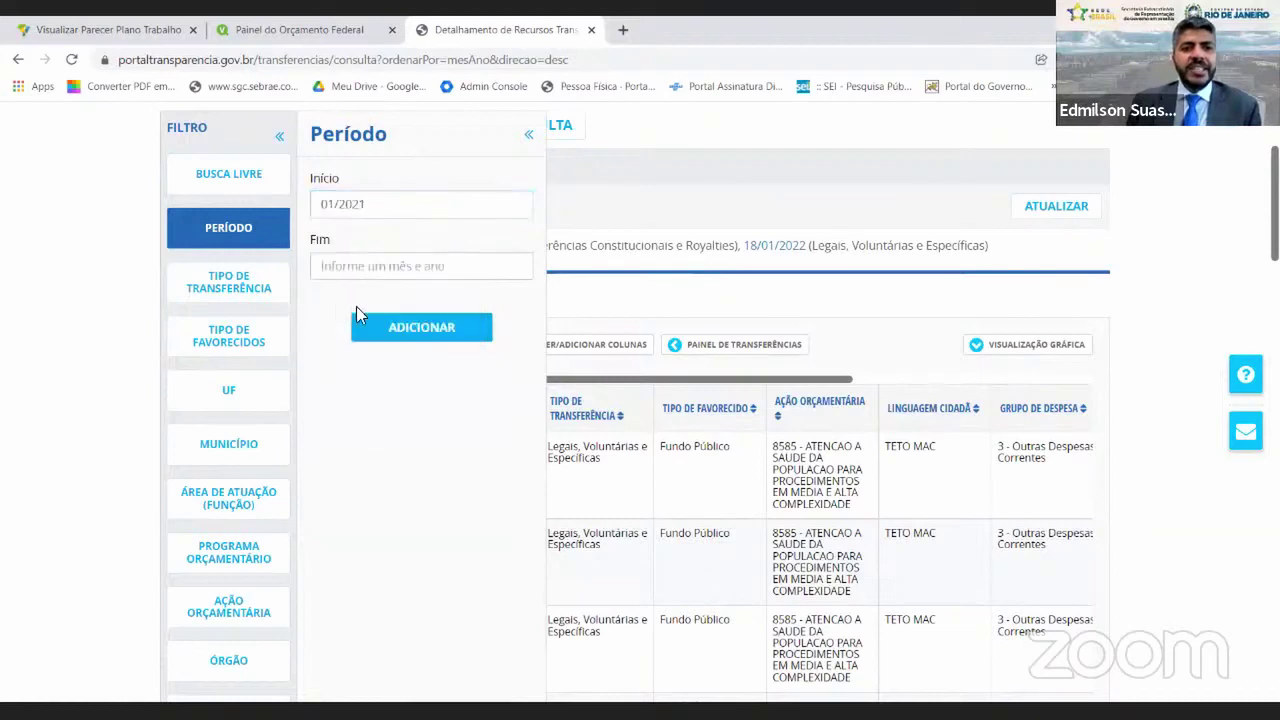
{"action": "left_click", "coordinate": [358, 265]}
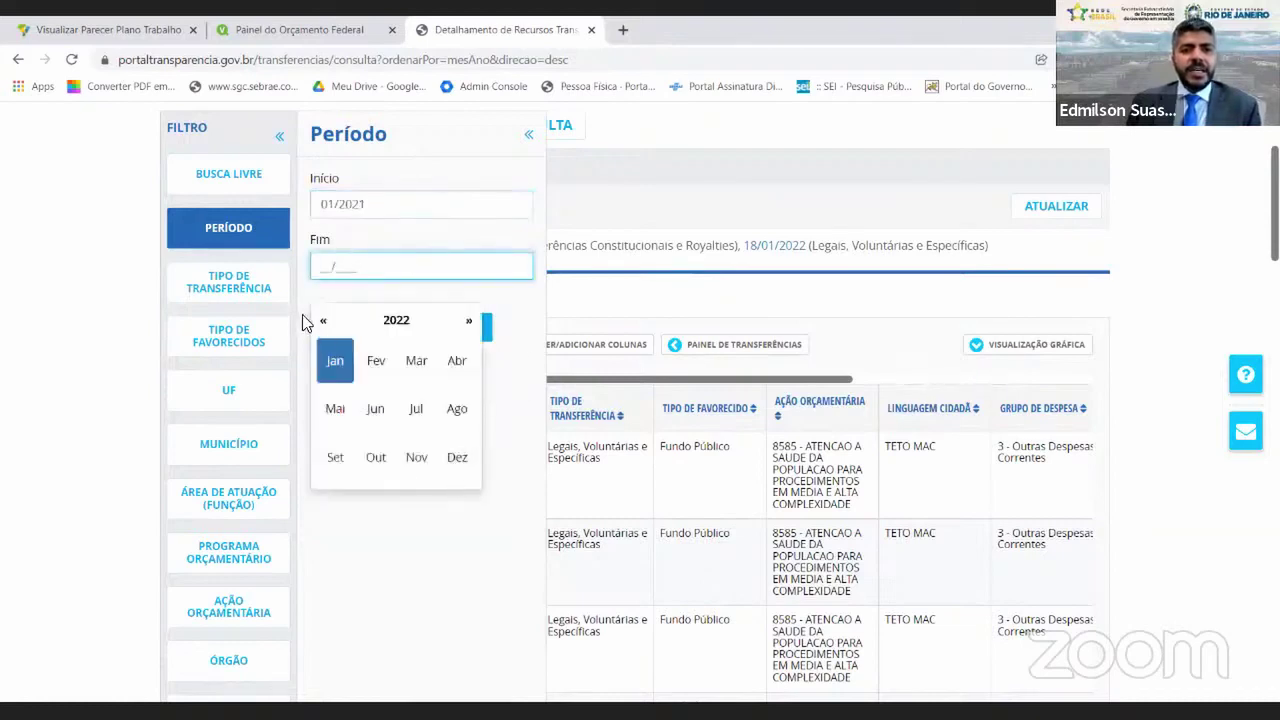
{"action": "left_click", "coordinate": [330, 322]}
{"action": "left_click", "coordinate": [455, 458]}
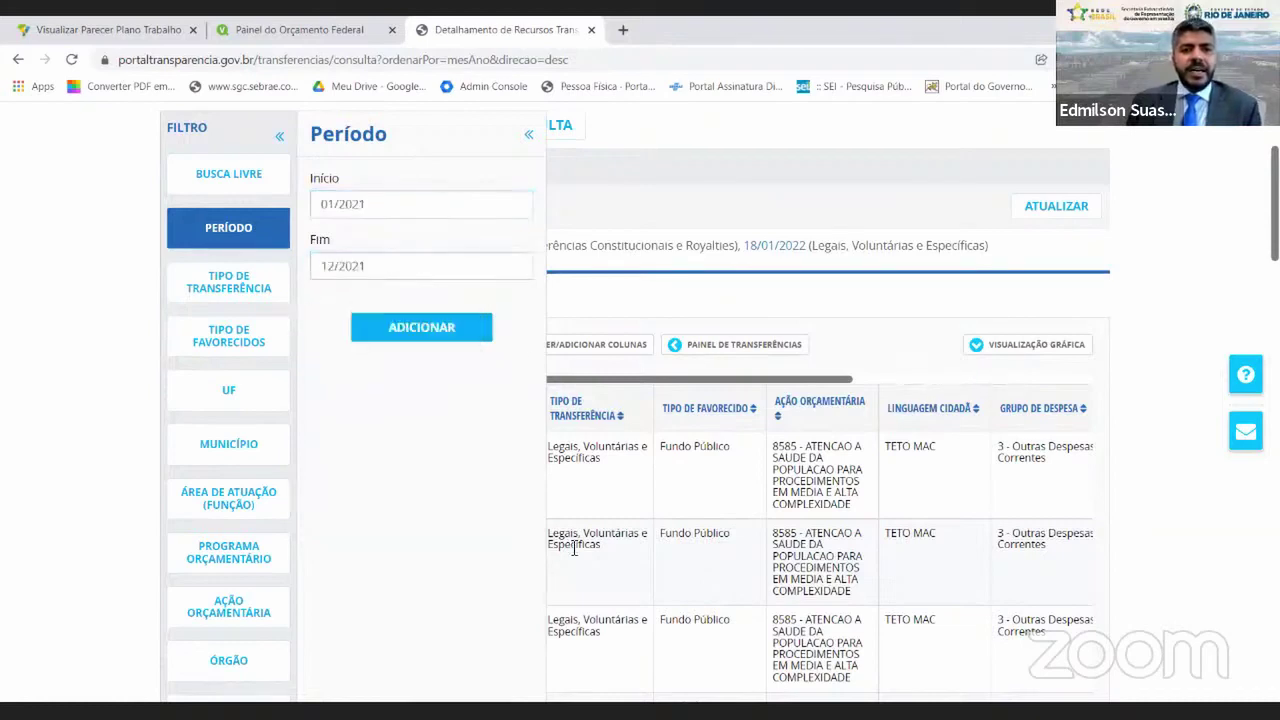
{"action": "left_click", "coordinate": [434, 327]}
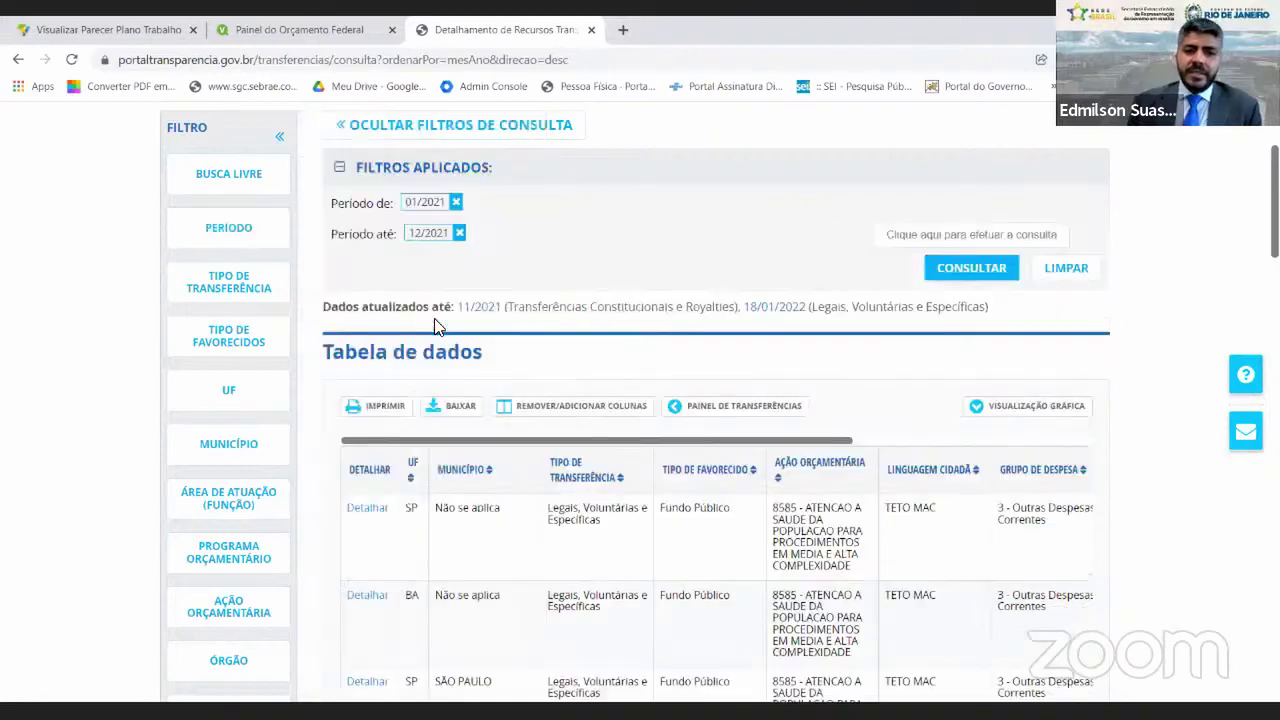
Add a Tipo de Transferência filter for Legais, Voluntárias e Específicas.
{"action": "scroll", "coordinate": [294, 266], "scroll_direction": "down", "scroll_amount": 1}
{"action": "left_click", "coordinate": [212, 202]}
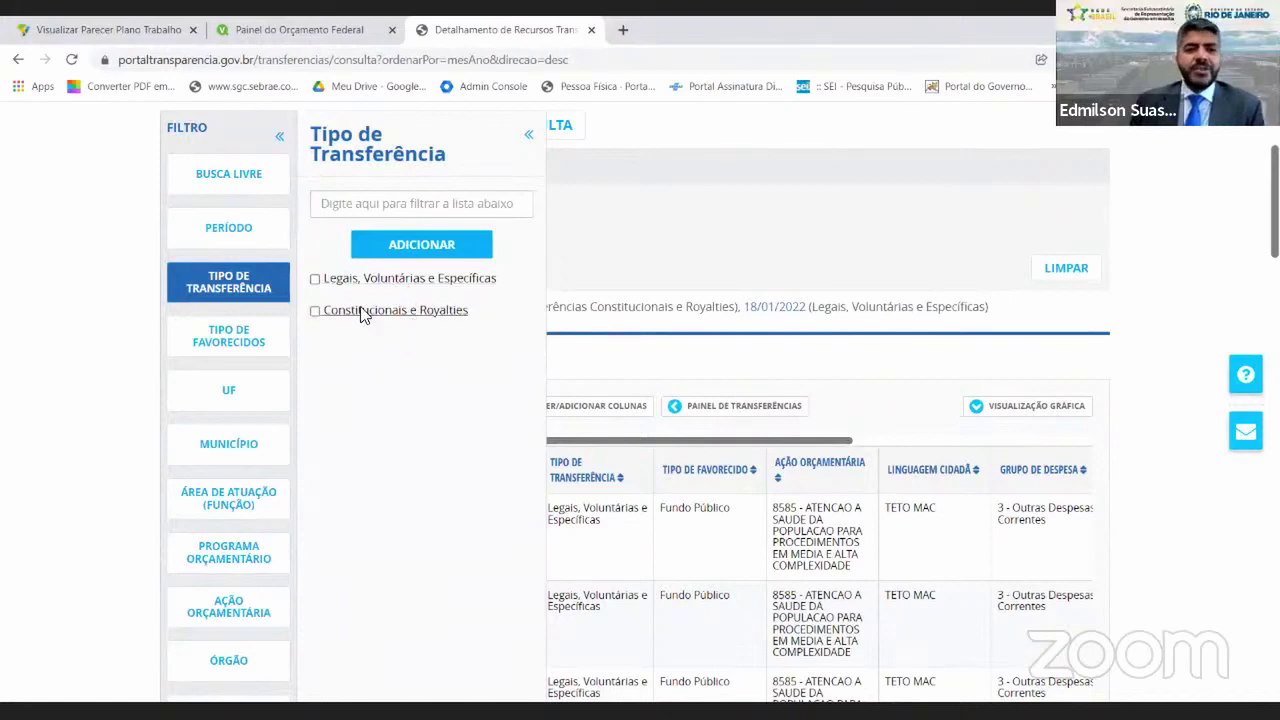
{"action": "left_click", "coordinate": [463, 249]}
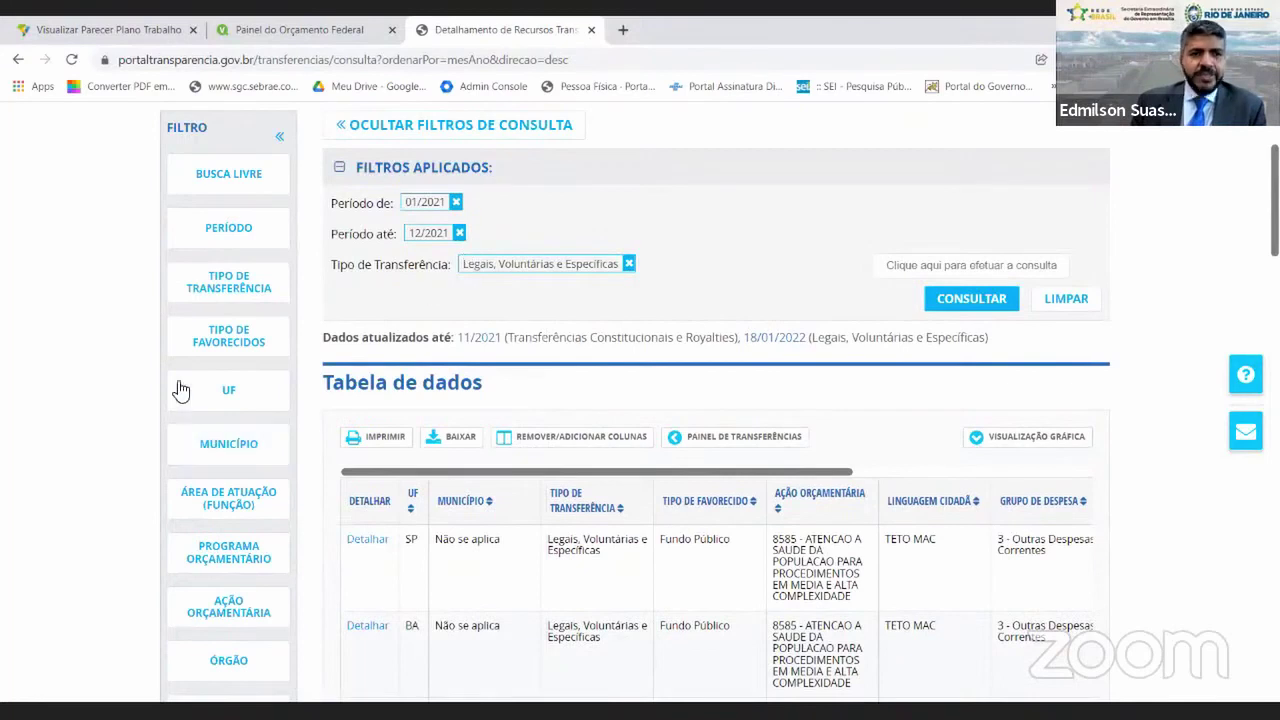
Add a Tipo de Favorecidos filter for Entidades Sem Fins Lucrativos, Administração Pública Municipal, Fundo Público, Administração Pública and Administração Pública Federal.
{"action": "left_click", "coordinate": [212, 336]}
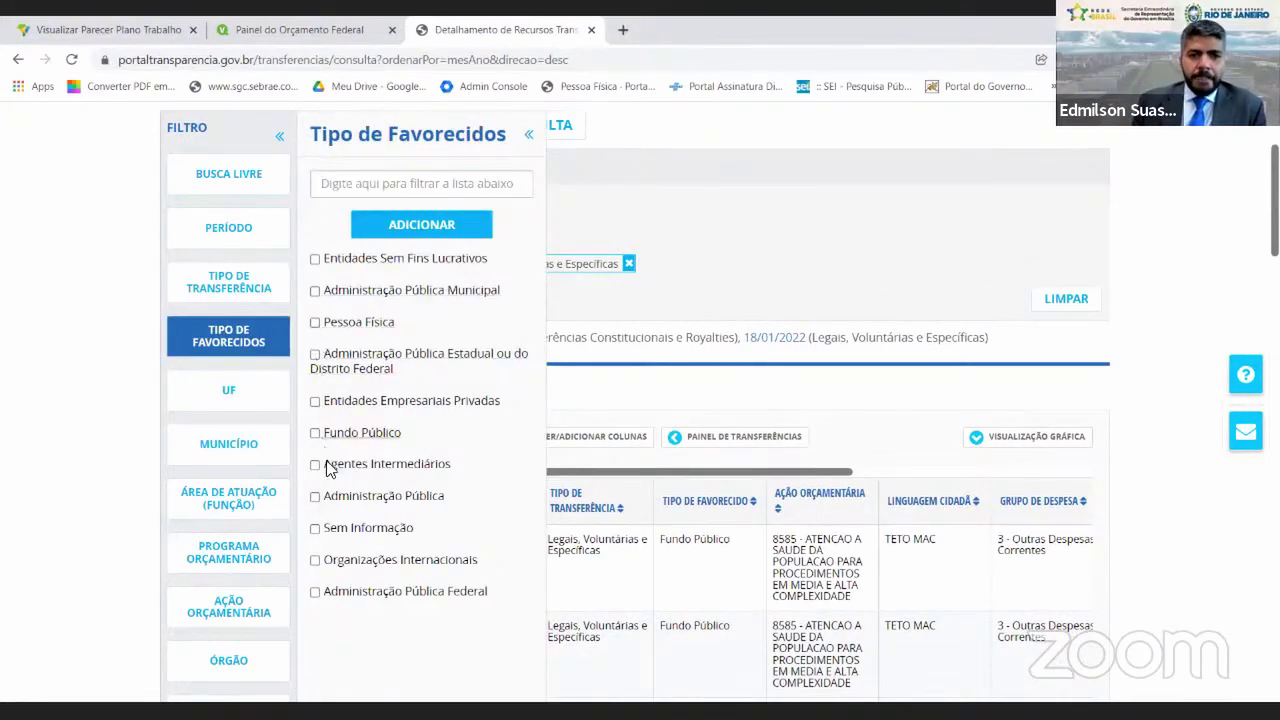
{"action": "left_click", "coordinate": [315, 291]}
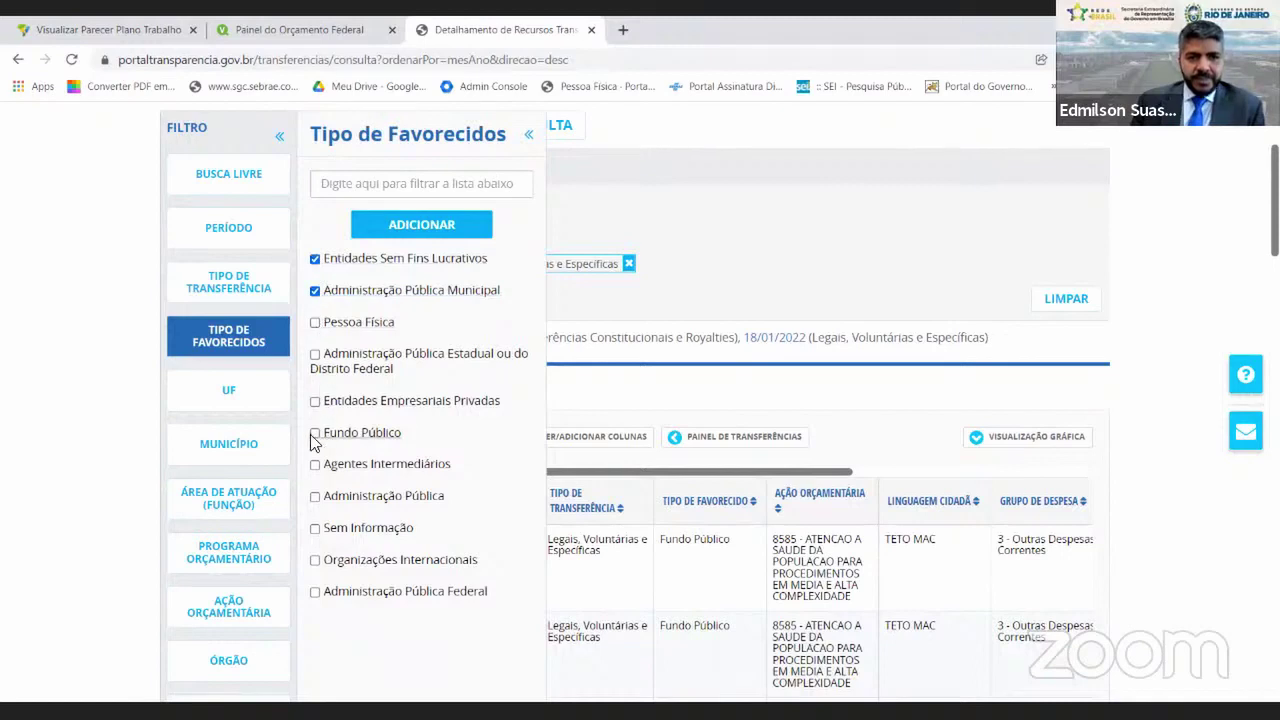
{"action": "left_click", "coordinate": [315, 496]}
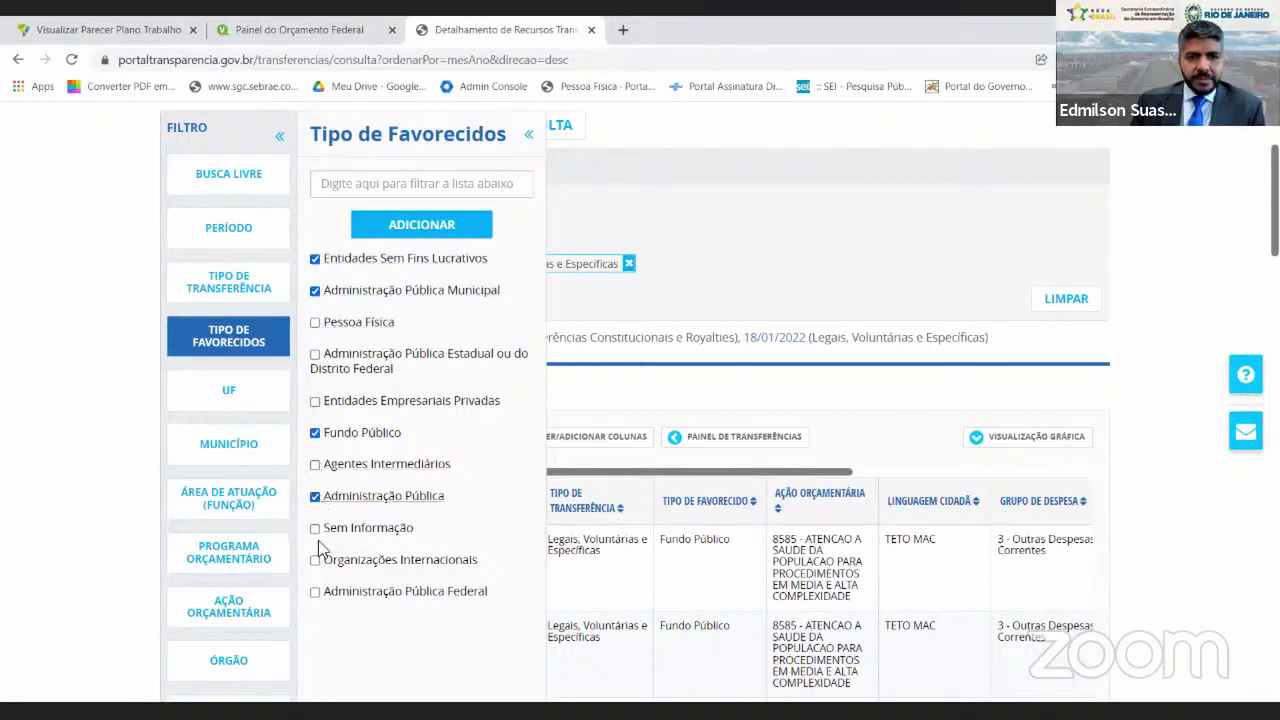
{"action": "left_click", "coordinate": [320, 598]}
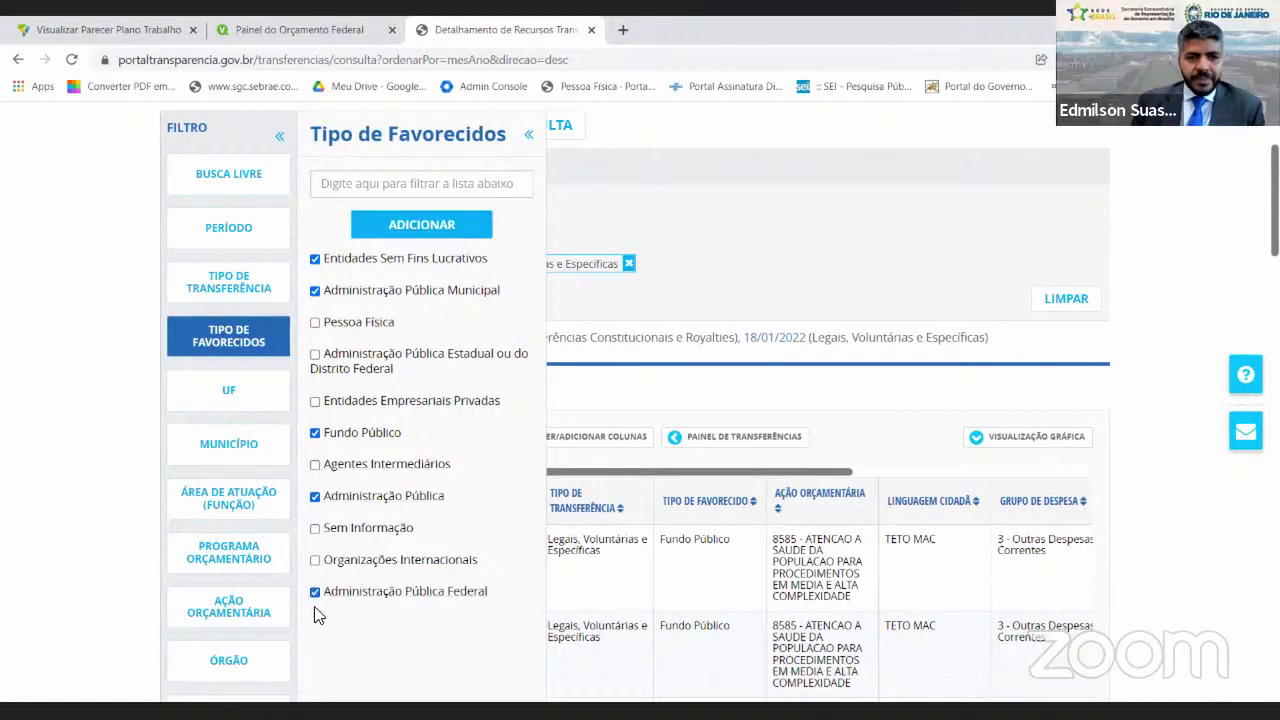
{"action": "left_click", "coordinate": [419, 226]}
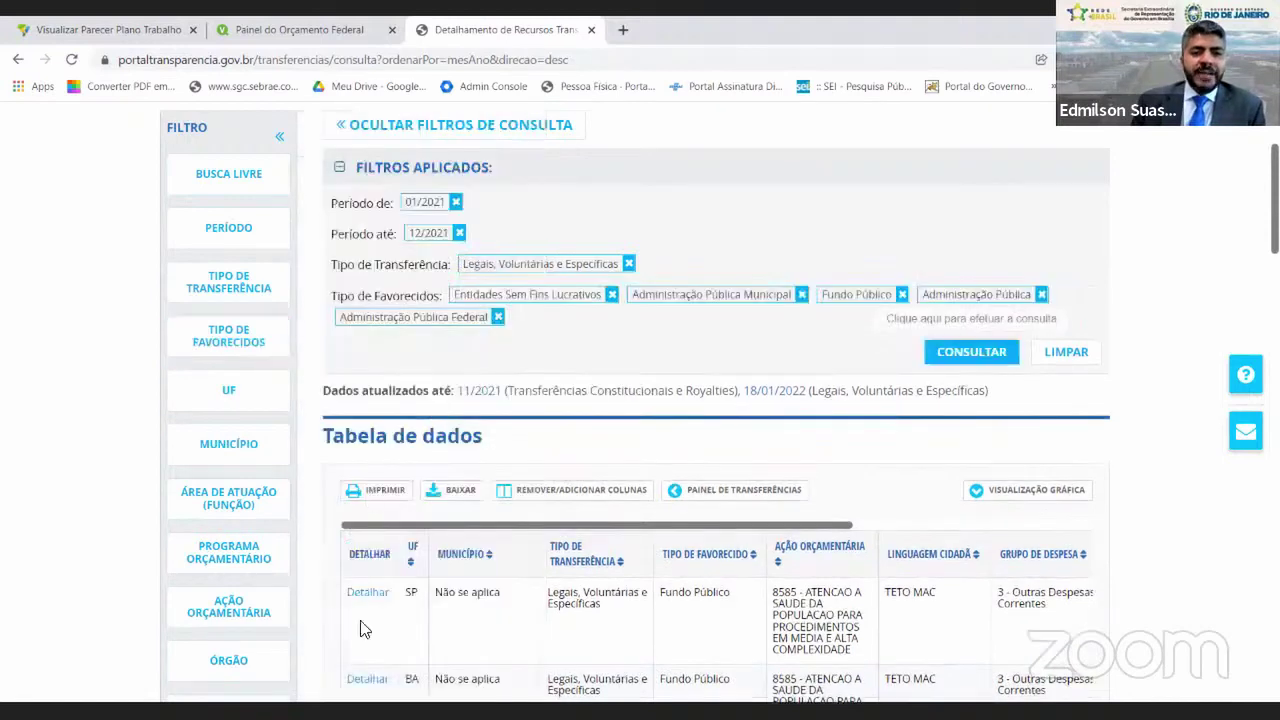
Add a UF filter for RIO DE JANEIRO to the transferred resources query.
{"action": "left_click", "coordinate": [229, 392]}
{"action": "scroll", "coordinate": [378, 455], "scroll_direction": "down", "scroll_amount": 6}
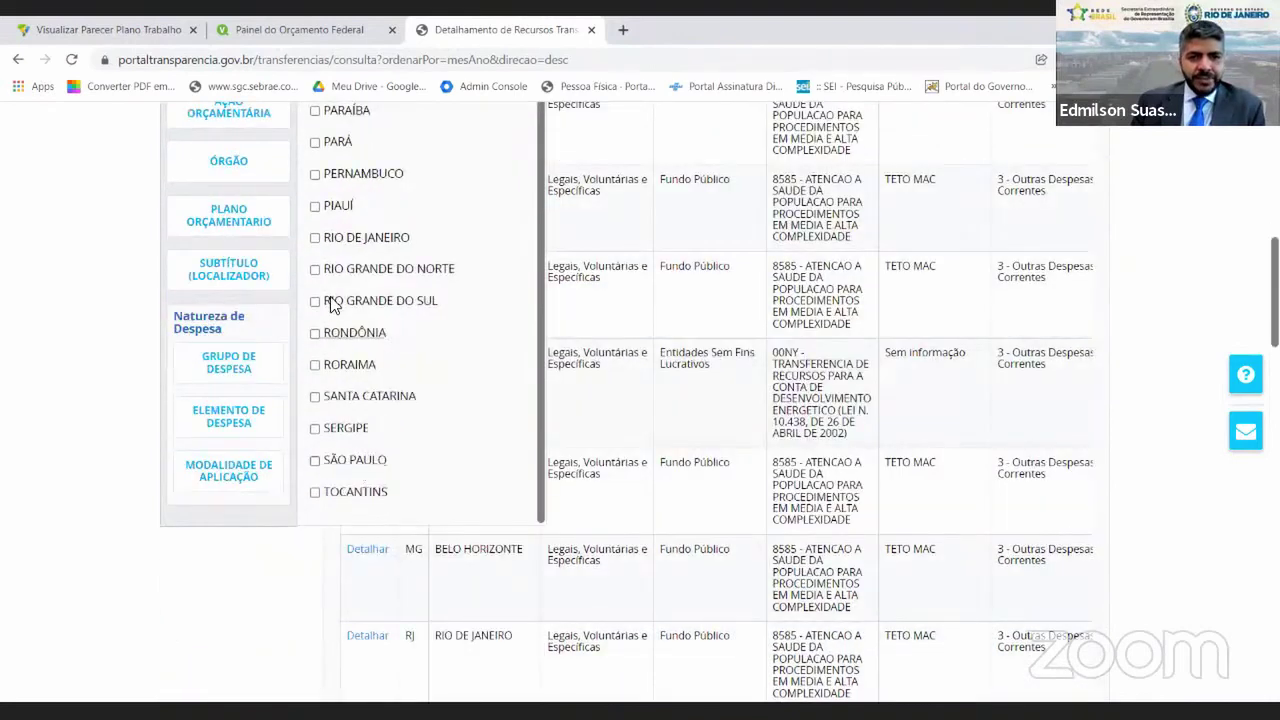
{"action": "scroll", "coordinate": [440, 290], "scroll_direction": "up", "scroll_amount": 7}
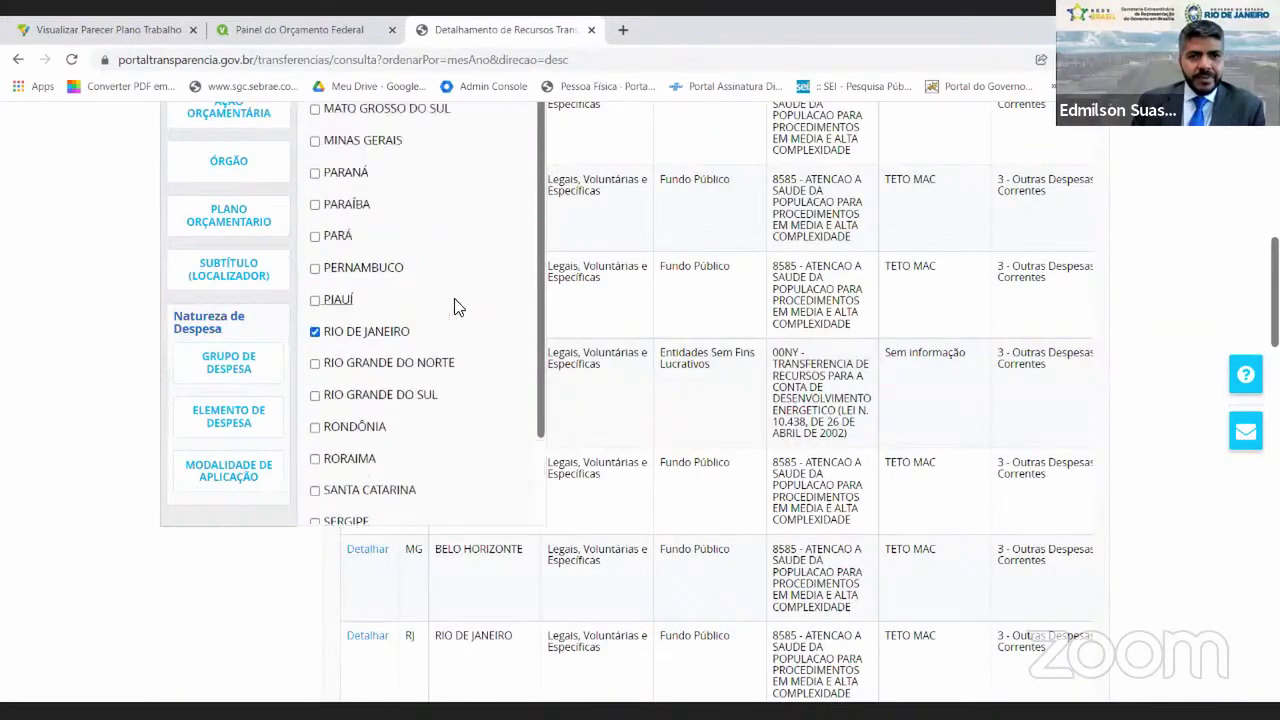
{"action": "left_click", "coordinate": [421, 312]}
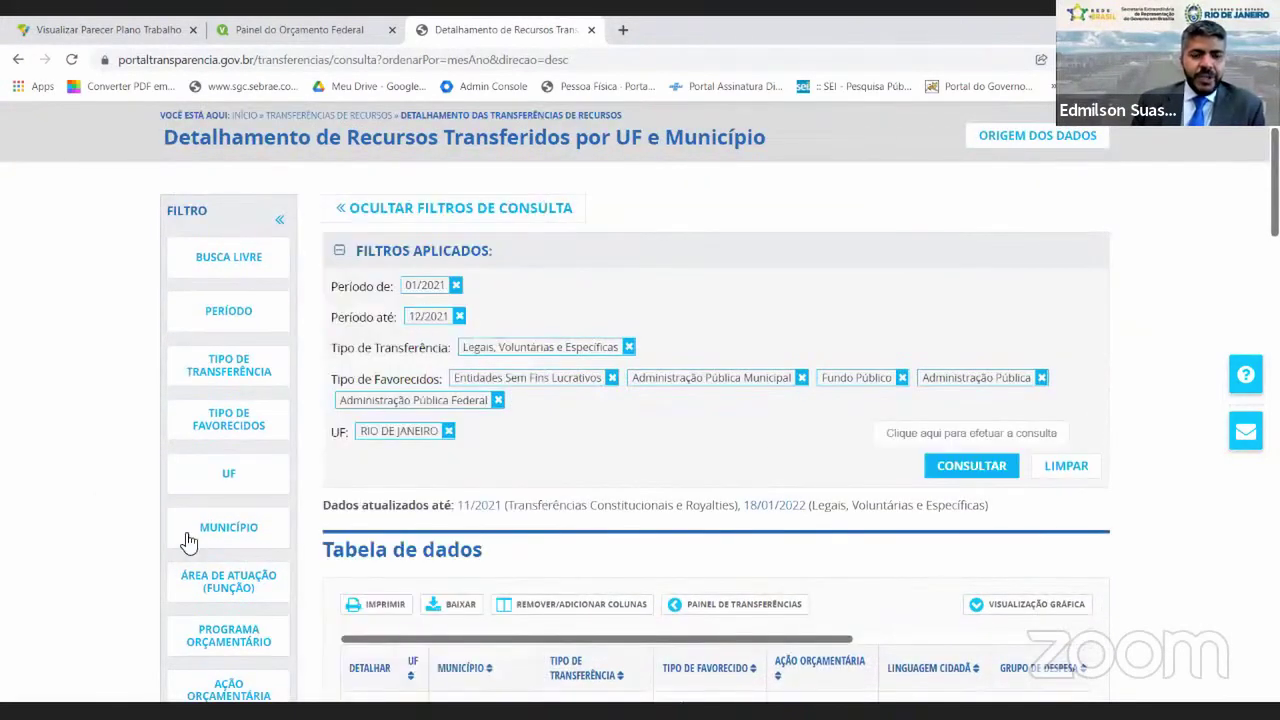
For the Programa Orçamentário filter, search "desas" and select programs 1027 - Prevenção e Preparação para Desastres and 1029 - Resposta aos Desastres e Reconstrução.
{"action": "scroll", "coordinate": [92, 482], "scroll_direction": "down", "scroll_amount": 3}
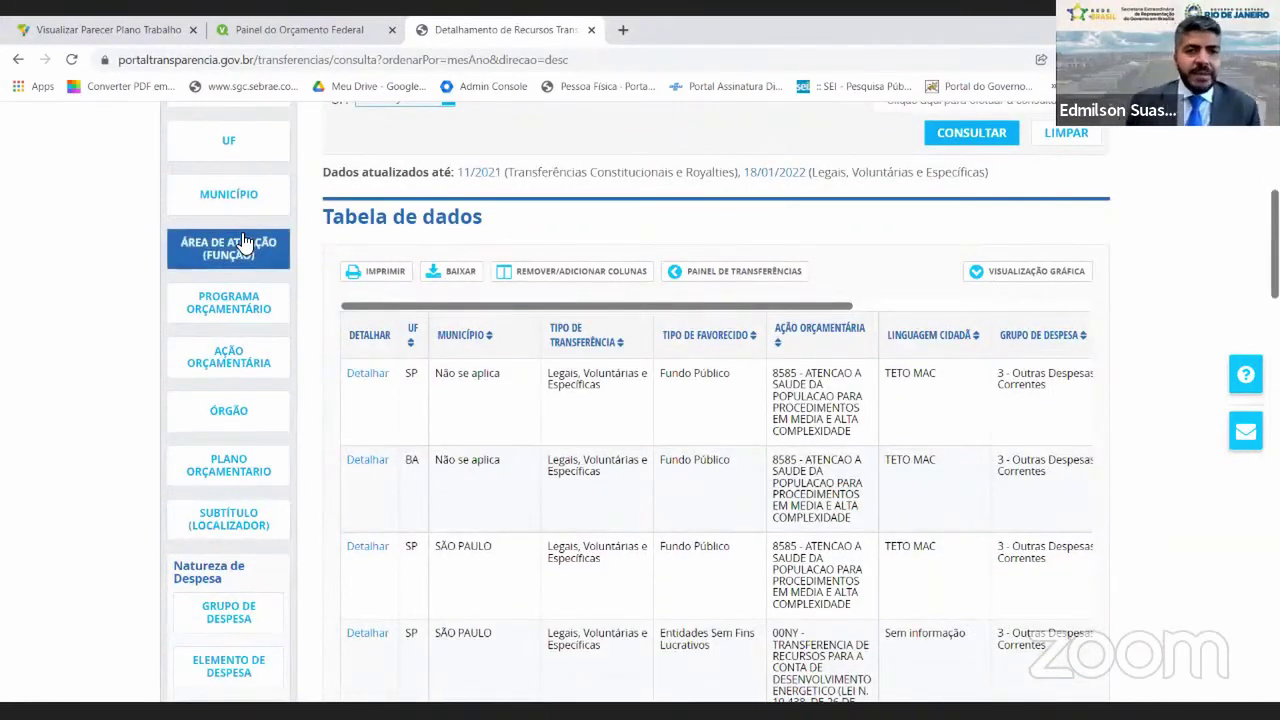
{"action": "left_click", "coordinate": [222, 302]}
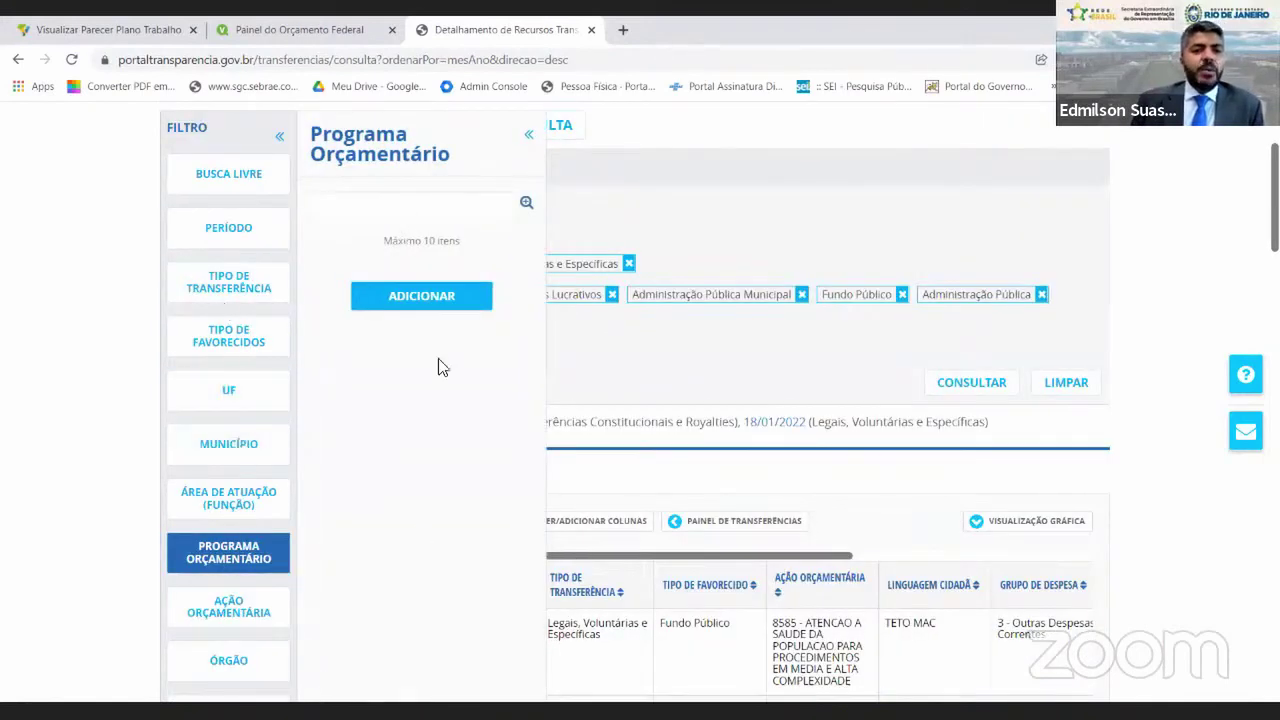
{"action": "left_click", "coordinate": [449, 205]}
{"action": "type", "text": "desas"}
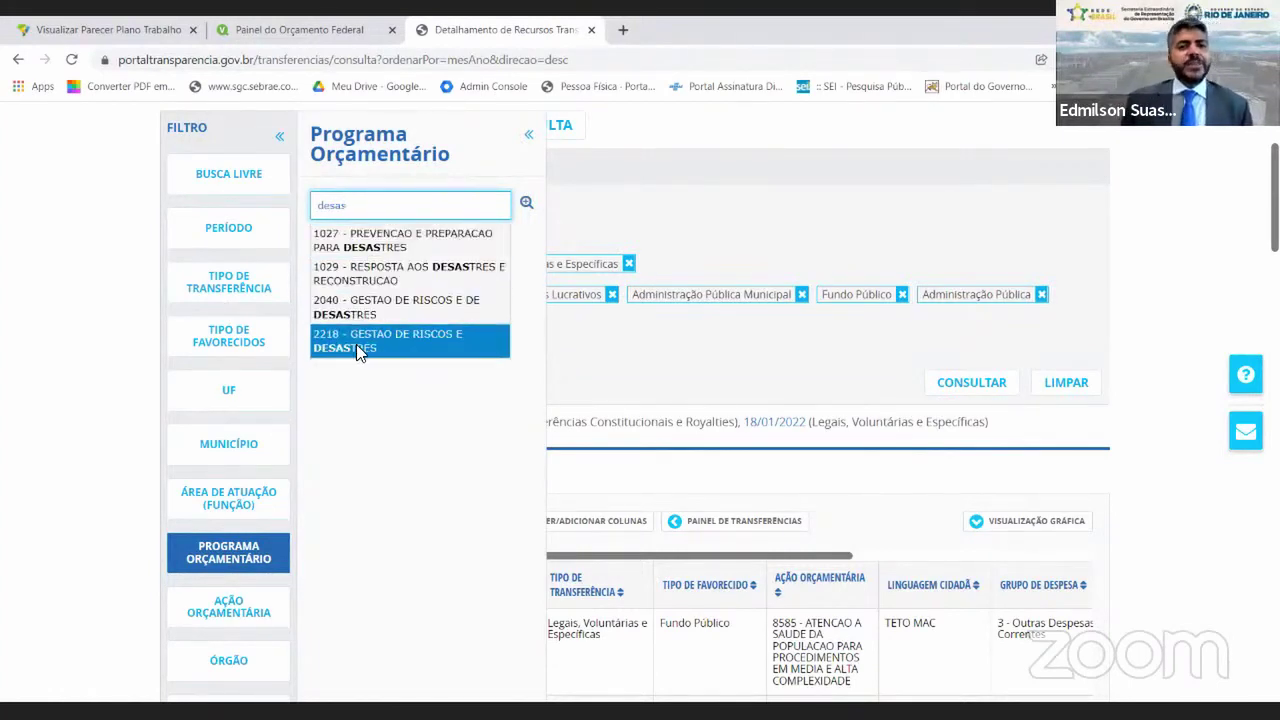
{"action": "left_click", "coordinate": [367, 242]}
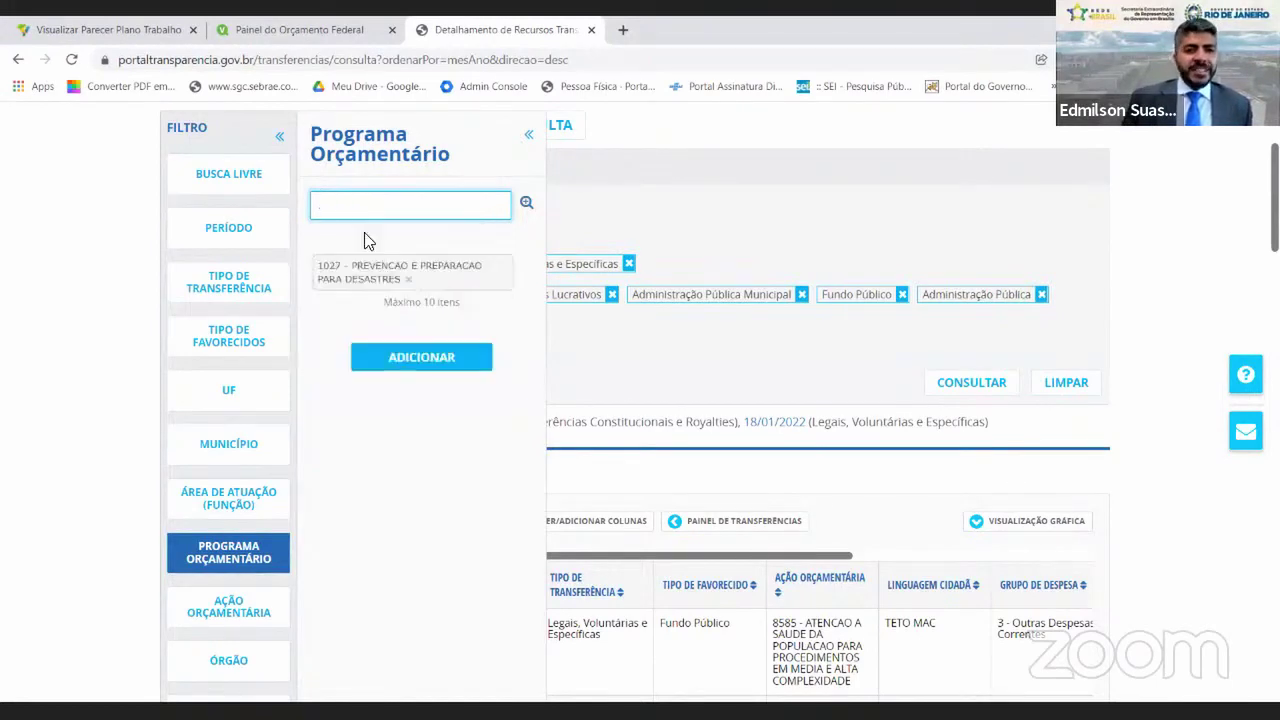
{"action": "left_click", "coordinate": [380, 204]}
{"action": "type", "text": "de"}
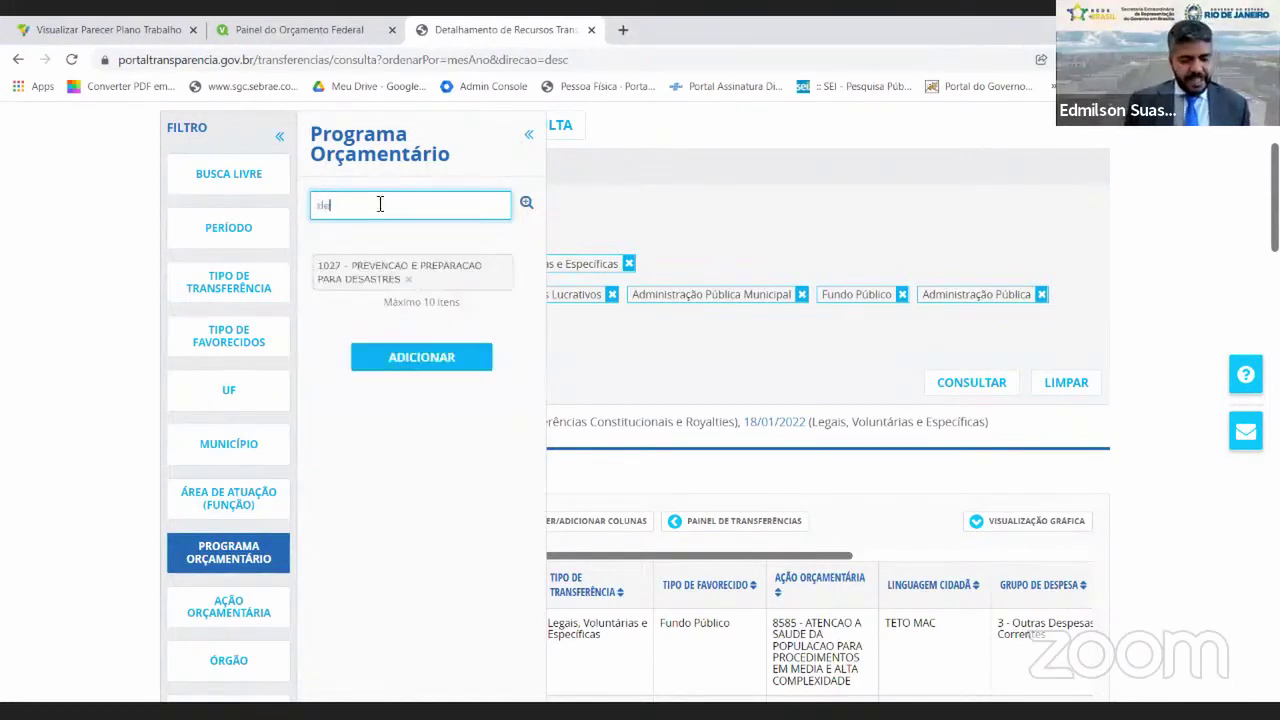
{"action": "type", "text": "sas"}
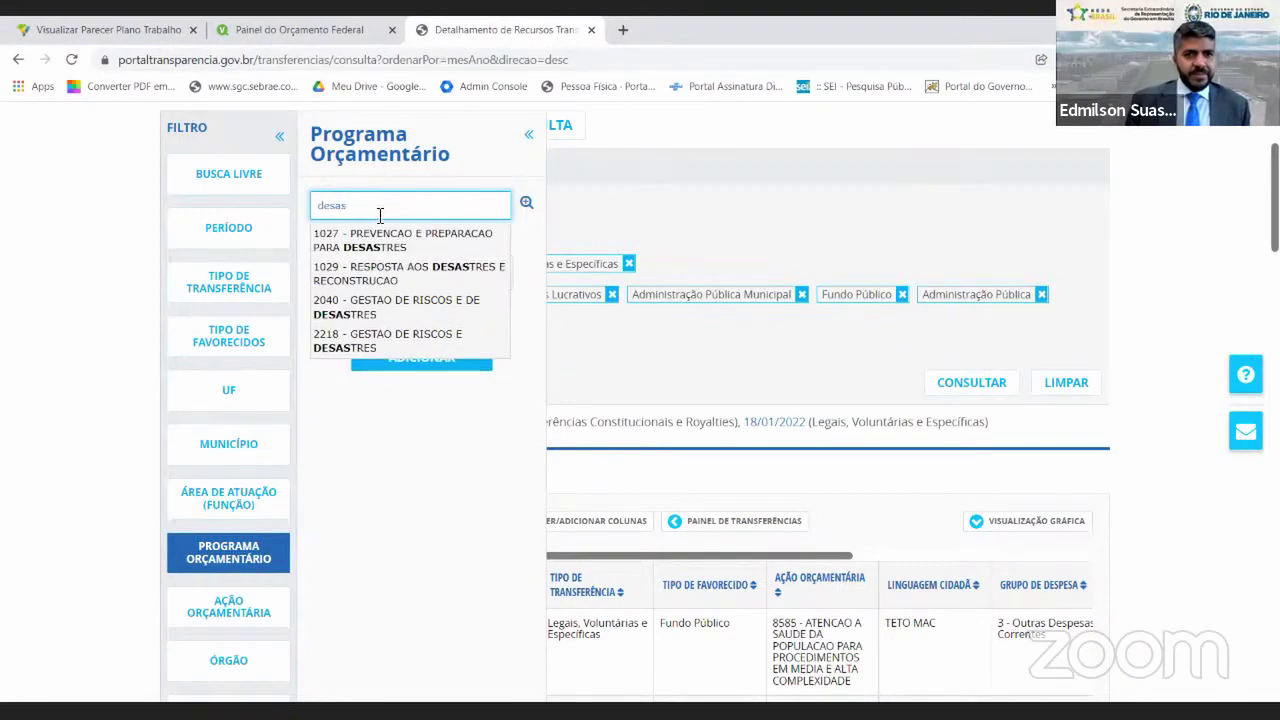
{"action": "left_click", "coordinate": [388, 266]}
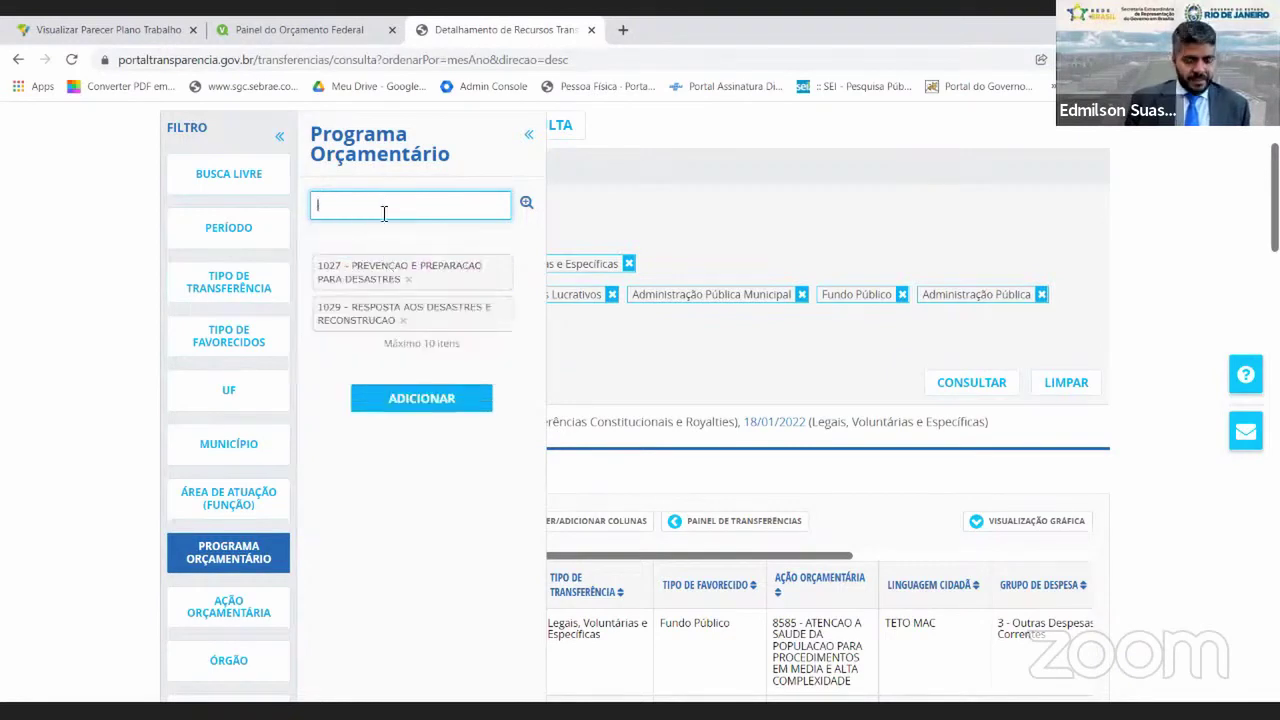
Include programs 2040 - Gestão de Riscos e de Desastres and 2218 - Gestão de Riscos e Desastres, and add the Programa Orçamentário filter to the query.
{"action": "type", "text": "desas"}
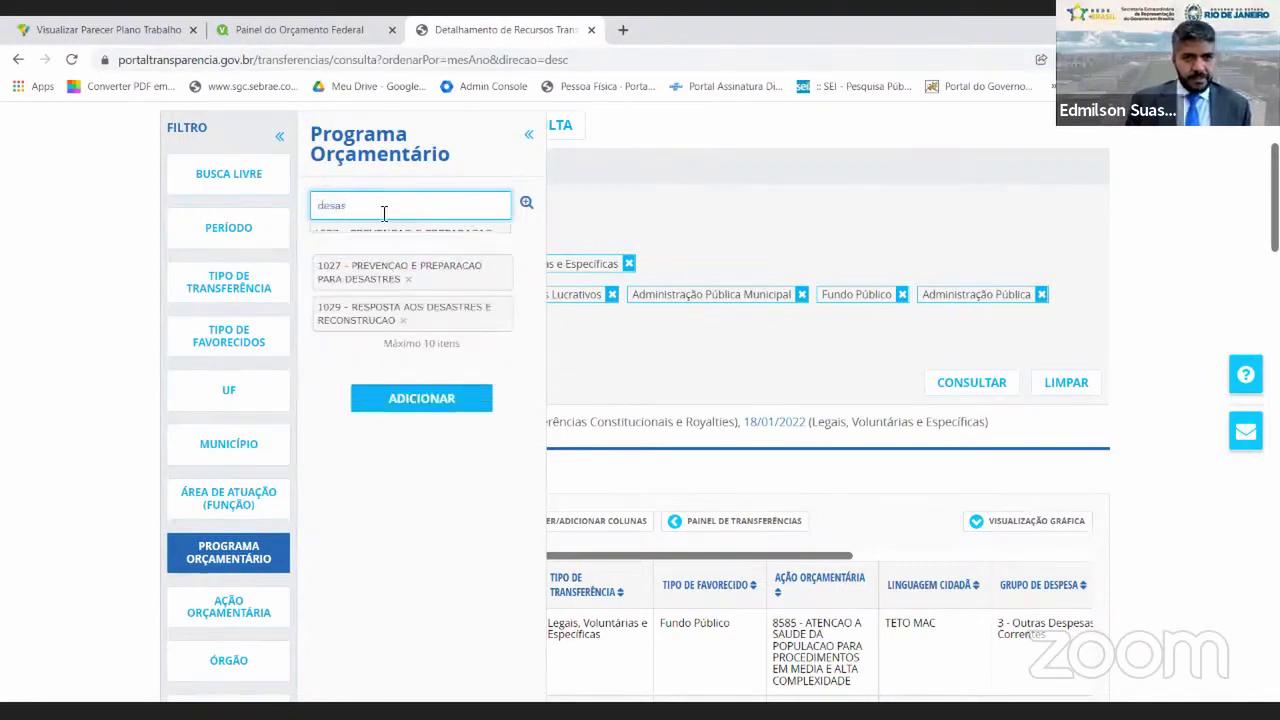
{"action": "left_click", "coordinate": [500, 312]}
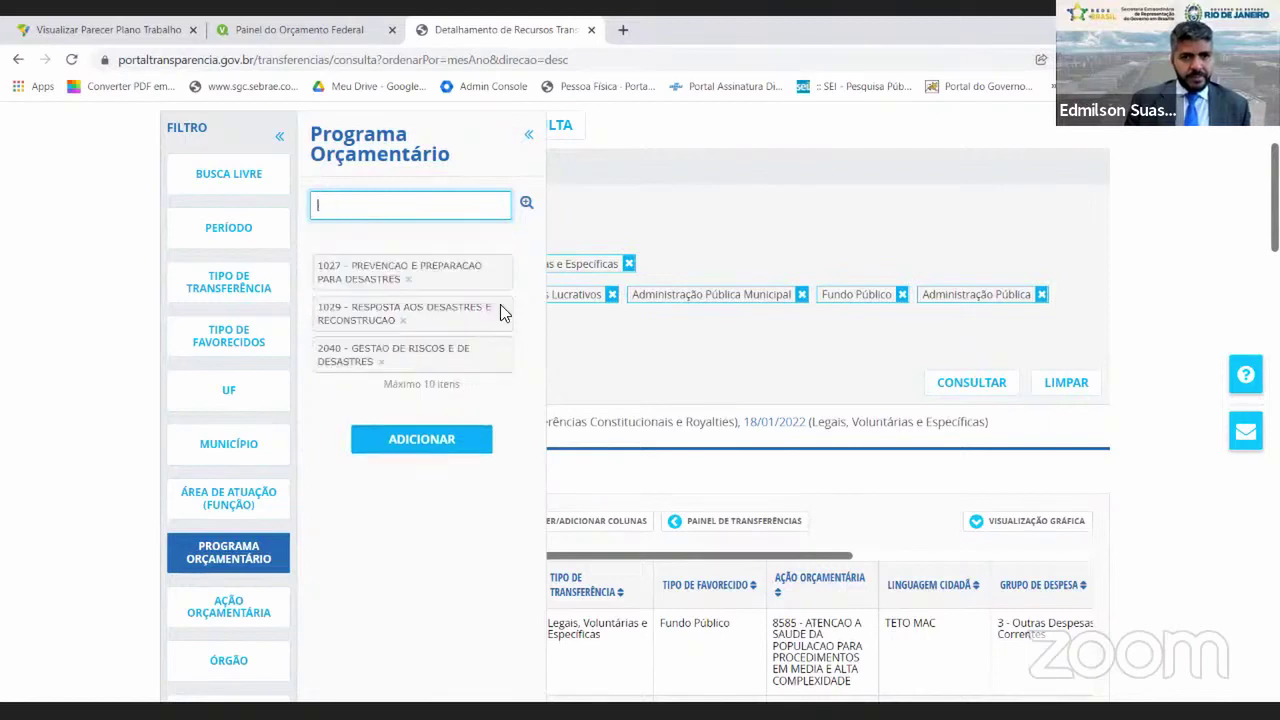
{"action": "type", "text": "des"}
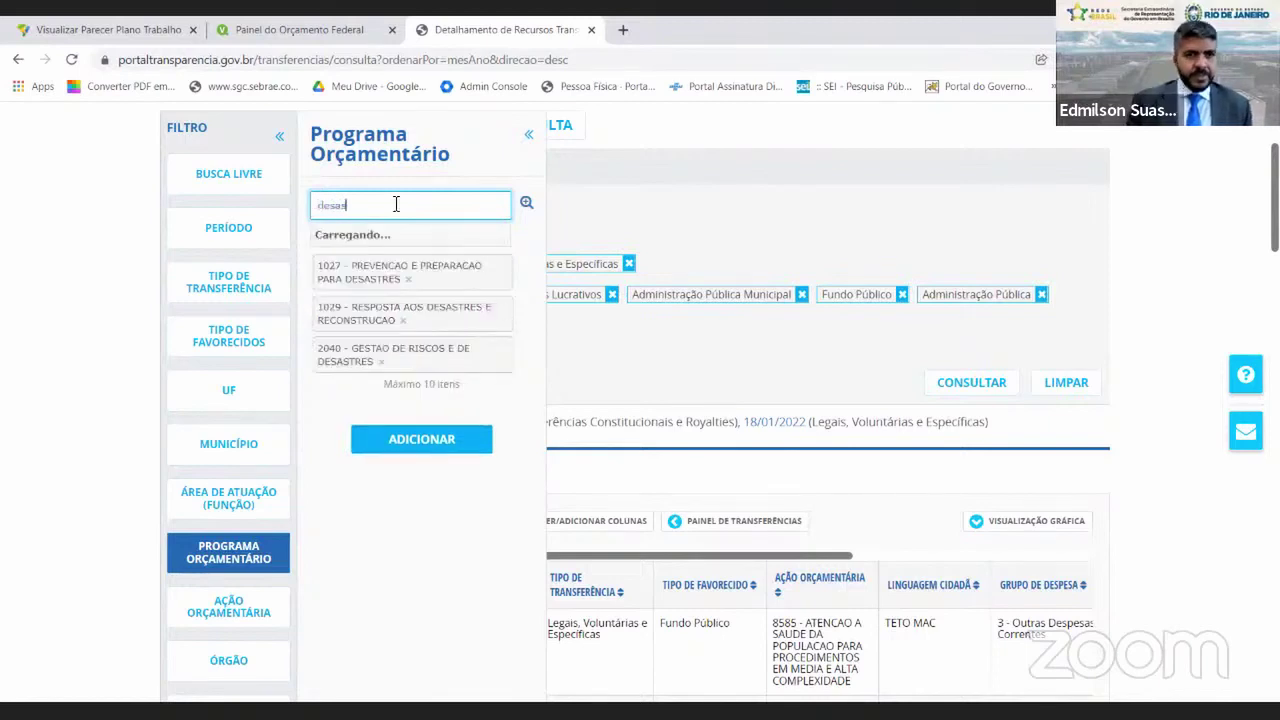
{"action": "type", "text": "as"}
{"action": "left_click", "coordinate": [396, 358]}
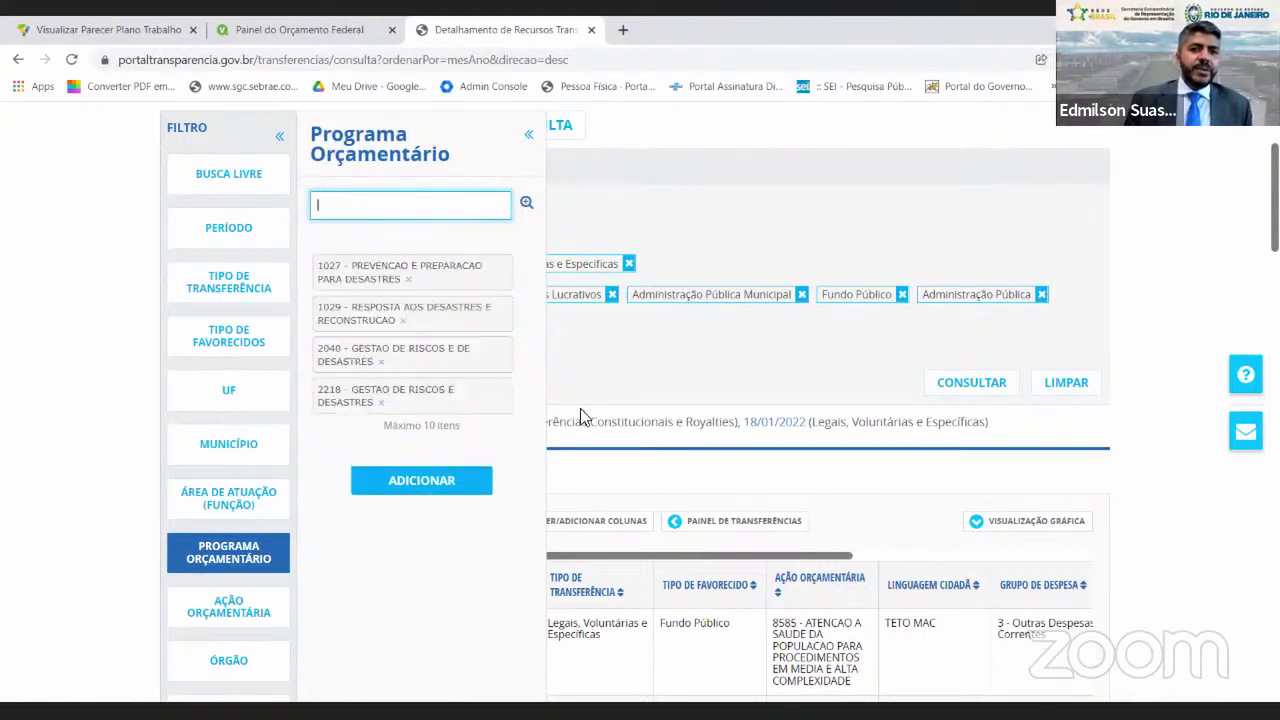
{"action": "left_click", "coordinate": [428, 488]}
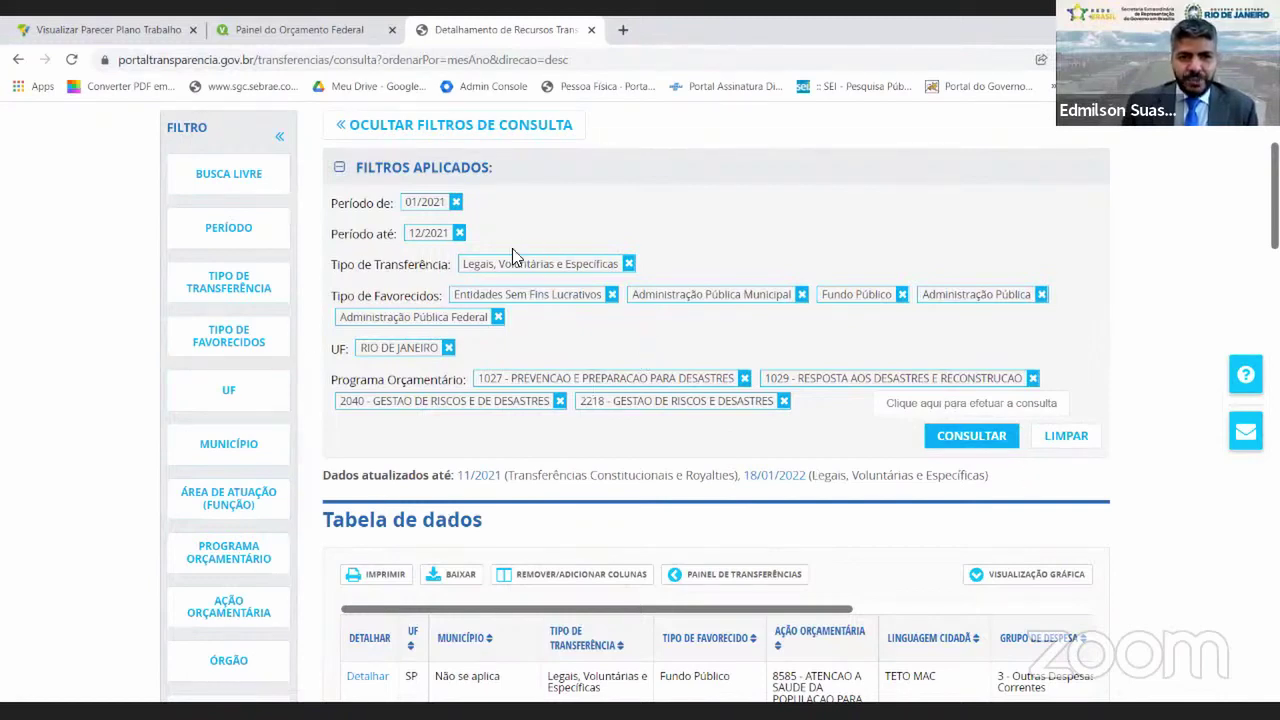
Run the filtered query and review the municipalities and budget actions in the data table.
{"action": "left_click", "coordinate": [980, 440]}
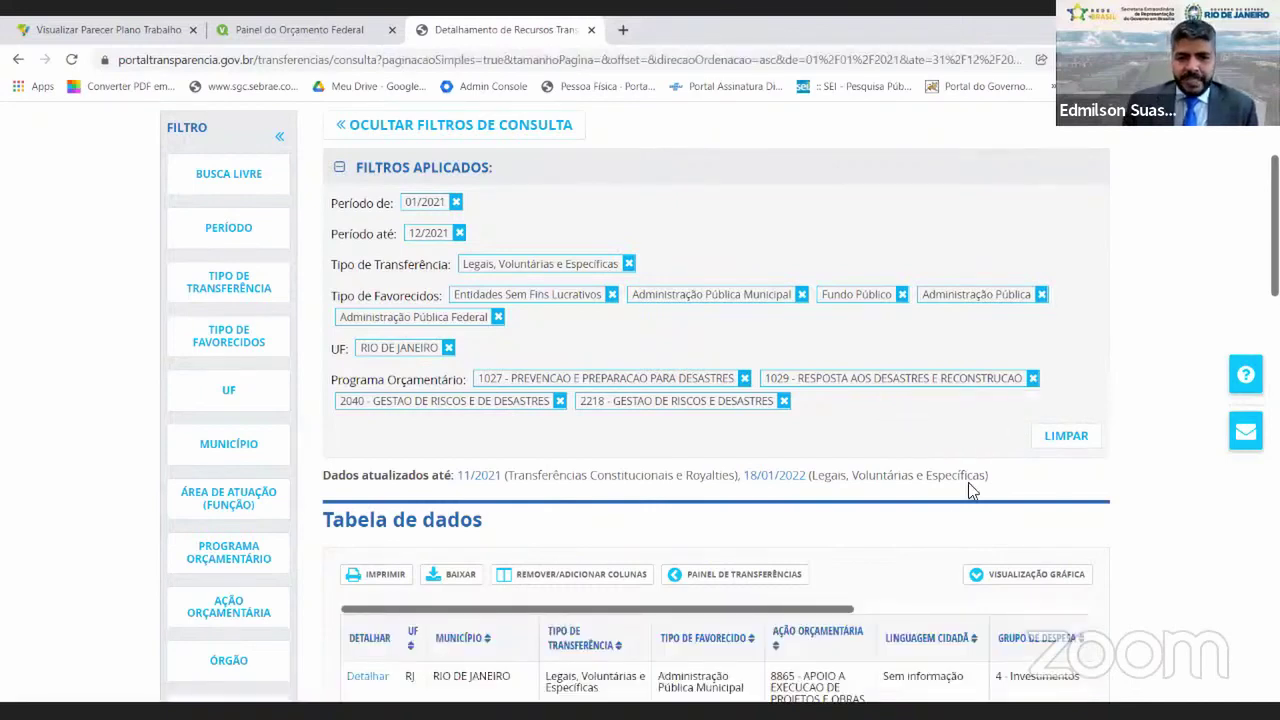
{"action": "scroll", "coordinate": [968, 482], "scroll_direction": "down", "scroll_amount": 3}
{"action": "scroll", "coordinate": [1050, 294], "scroll_direction": "down", "scroll_amount": 2}
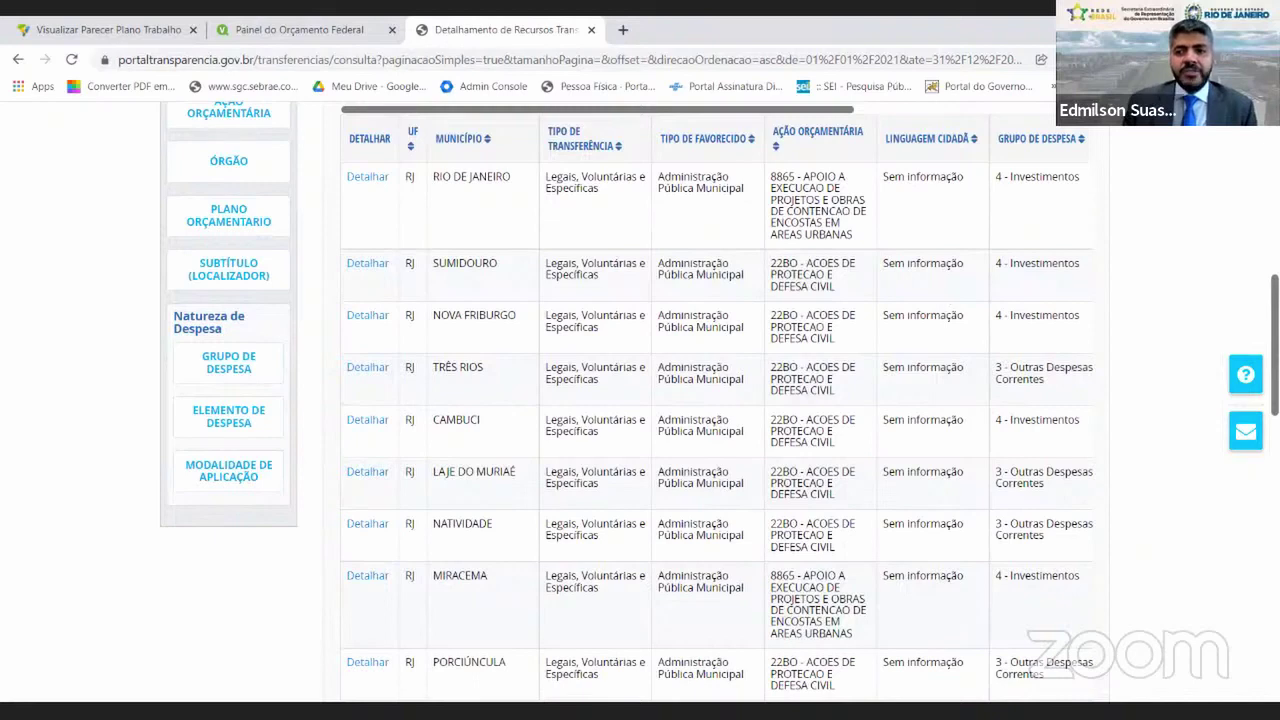
{"action": "scroll", "coordinate": [720, 400], "scroll_direction": "down", "scroll_amount": 2}
{"action": "scroll", "coordinate": [720, 400], "scroll_direction": "up", "scroll_amount": 1}
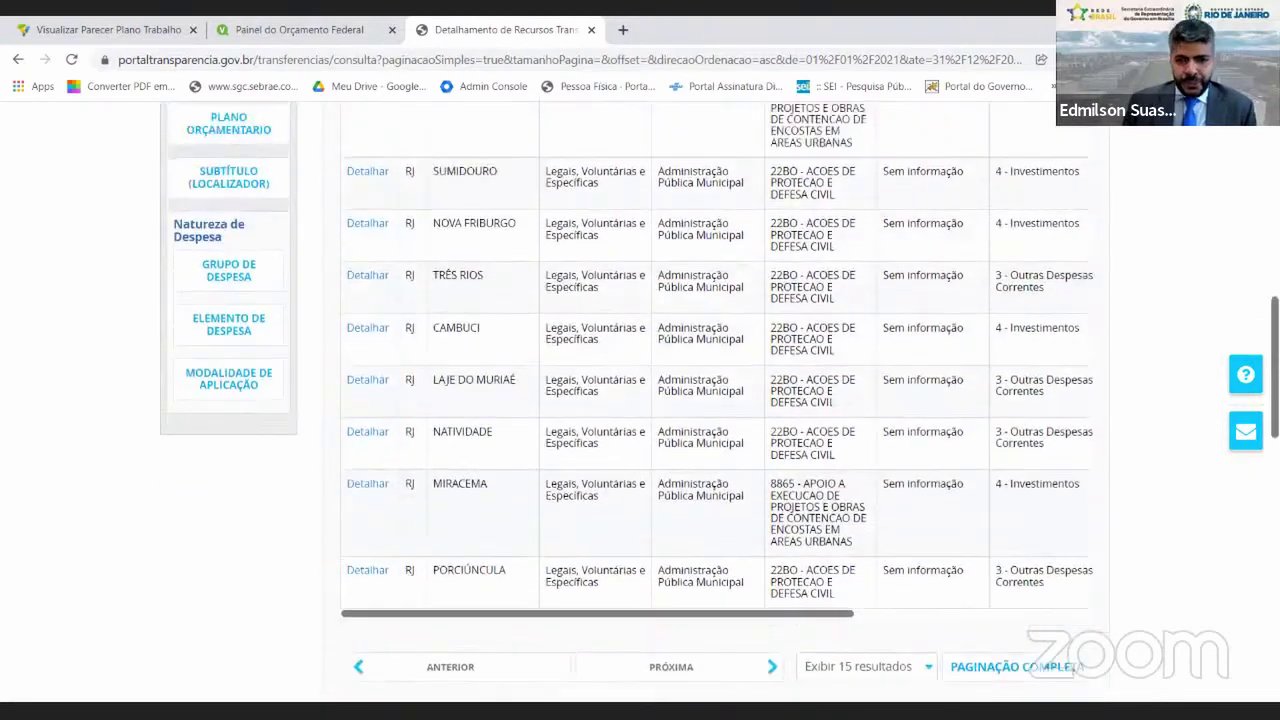
{"action": "scroll", "coordinate": [720, 400], "scroll_direction": "up", "scroll_amount": 1}
{"action": "scroll", "coordinate": [877, 606], "scroll_direction": "down", "scroll_amount": 2}
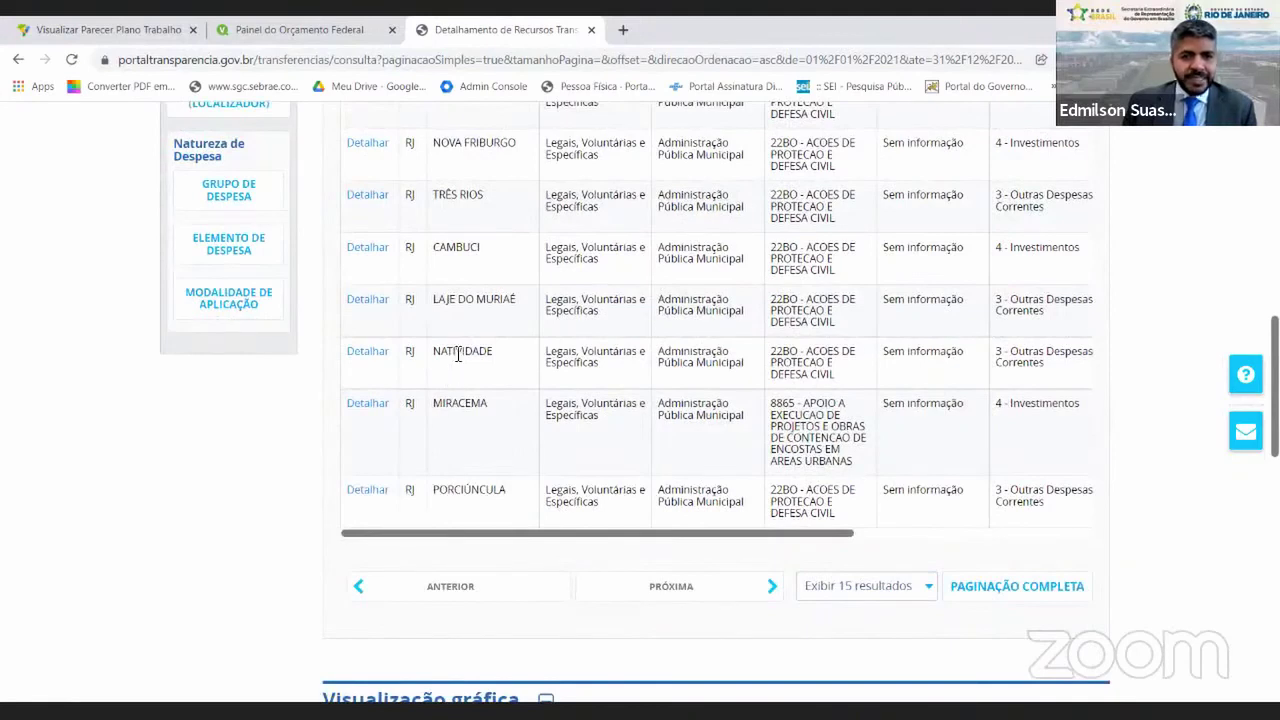
{"action": "scroll", "coordinate": [462, 362], "scroll_direction": "up", "scroll_amount": 4}
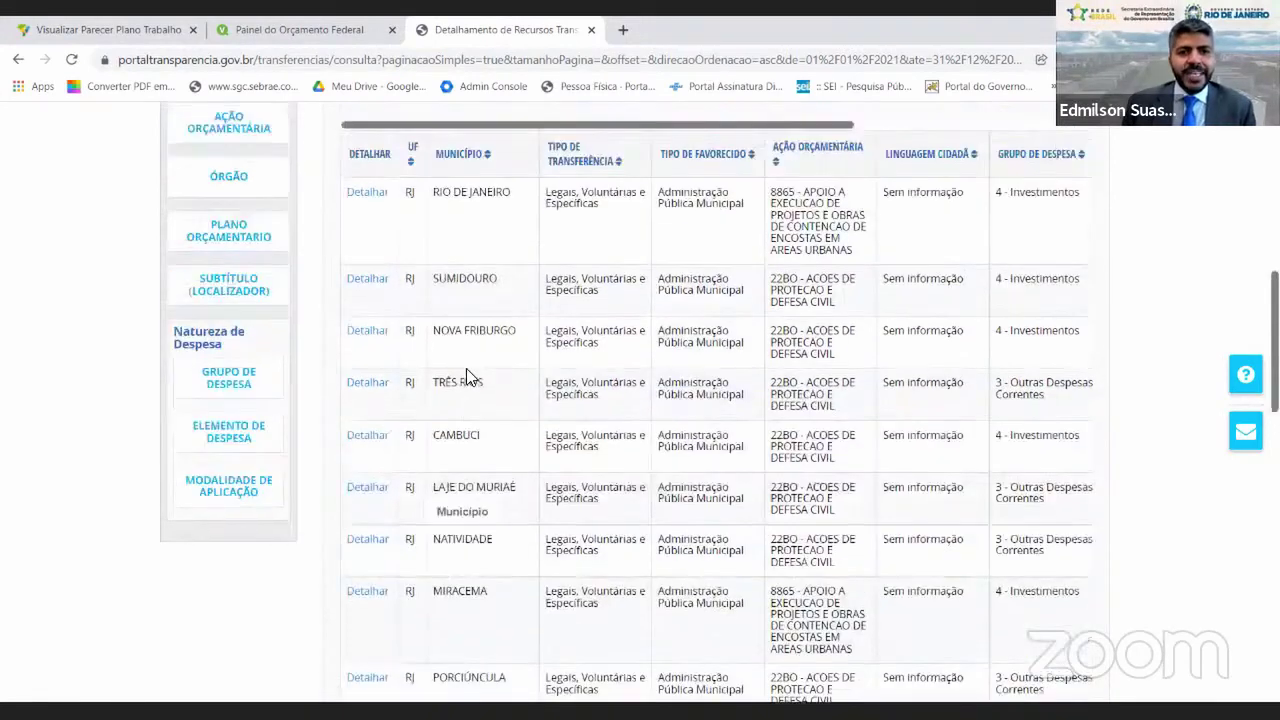
{"action": "scroll", "coordinate": [514, 418], "scroll_direction": "down", "scroll_amount": 2}
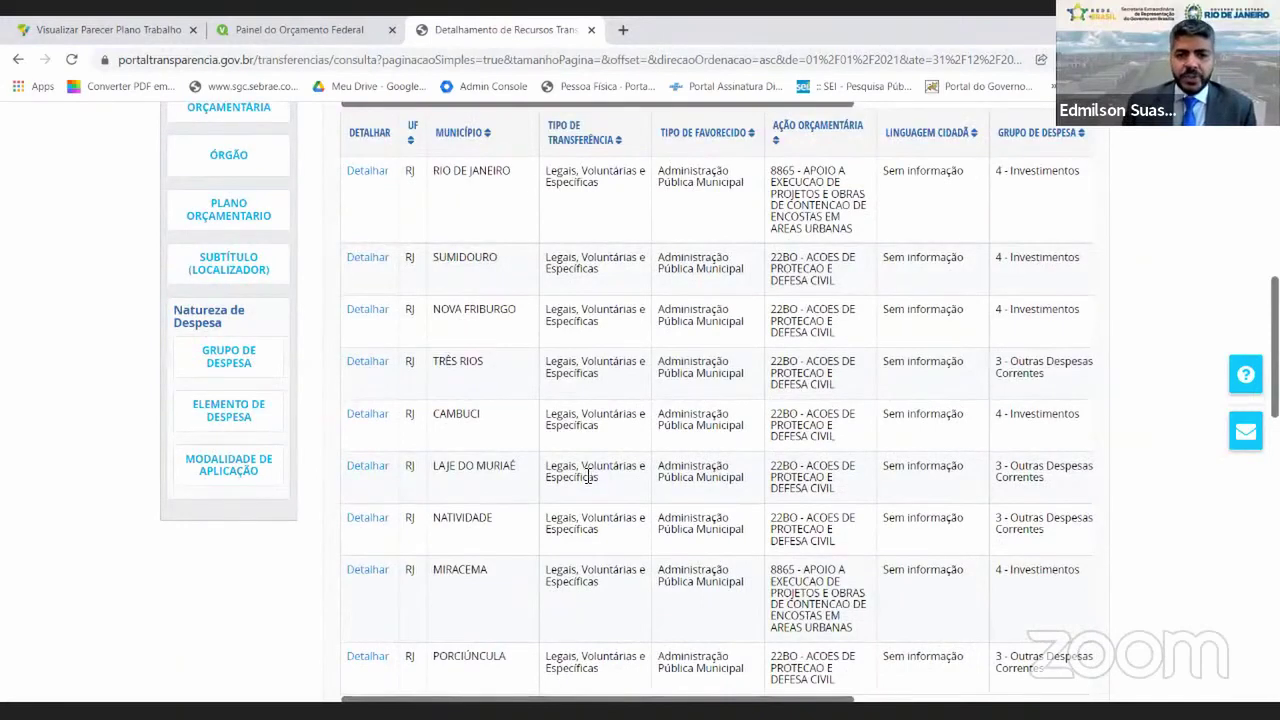
{"action": "scroll", "coordinate": [589, 478], "scroll_direction": "down", "scroll_amount": 2}
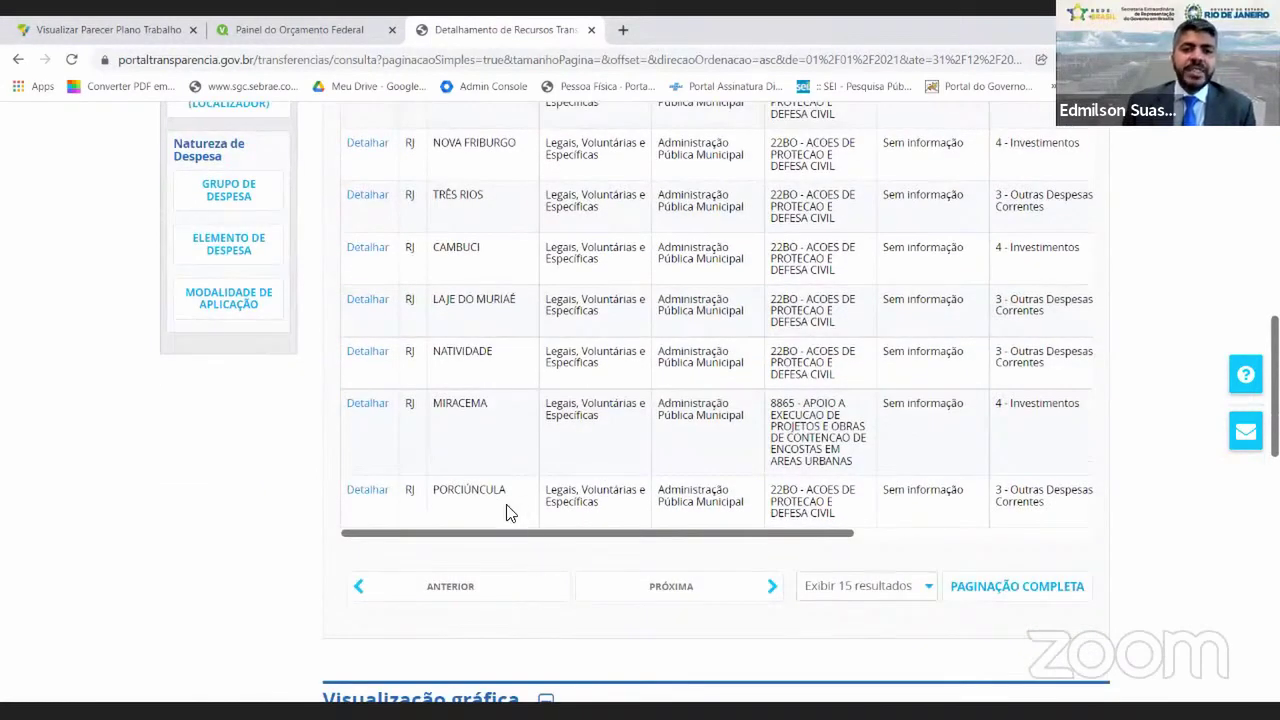
Open the details of the Porciúncula transfer and check its transferred value and month/year in the data table.
{"action": "left_click", "coordinate": [367, 494]}
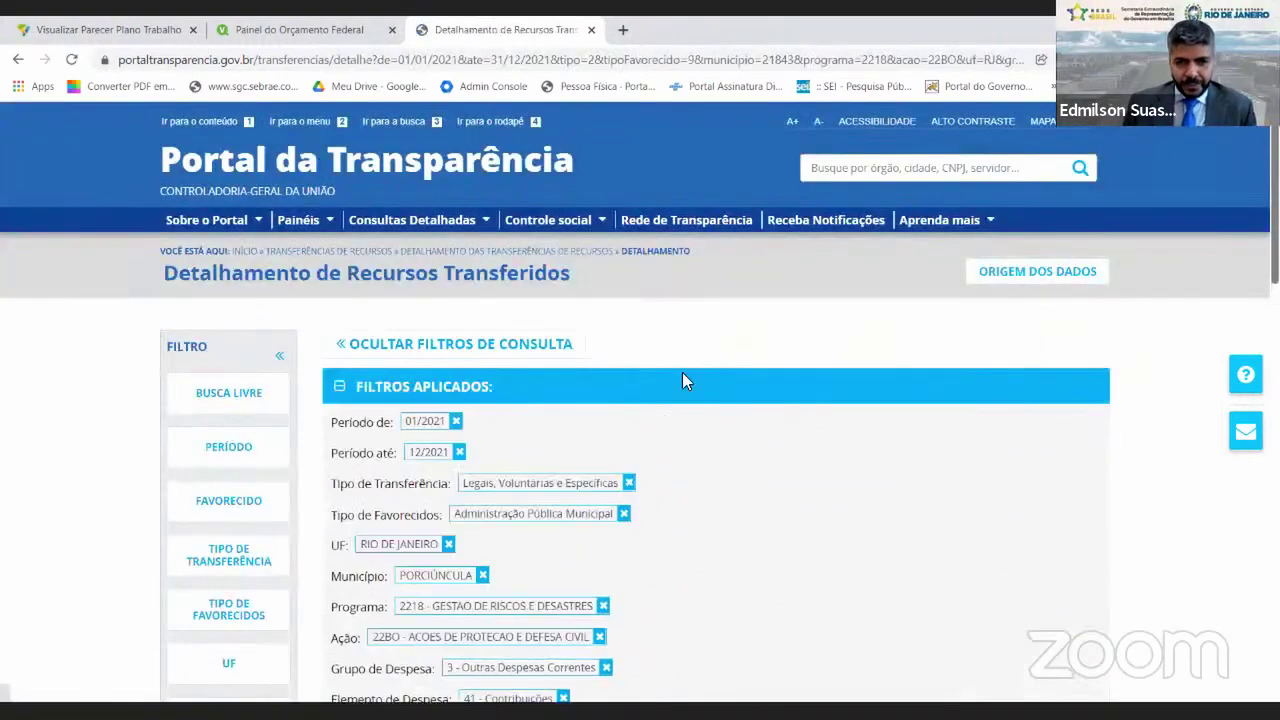
{"action": "scroll", "coordinate": [700, 375], "scroll_direction": "down", "scroll_amount": 3}
{"action": "scroll", "coordinate": [780, 350], "scroll_direction": "down", "scroll_amount": 3}
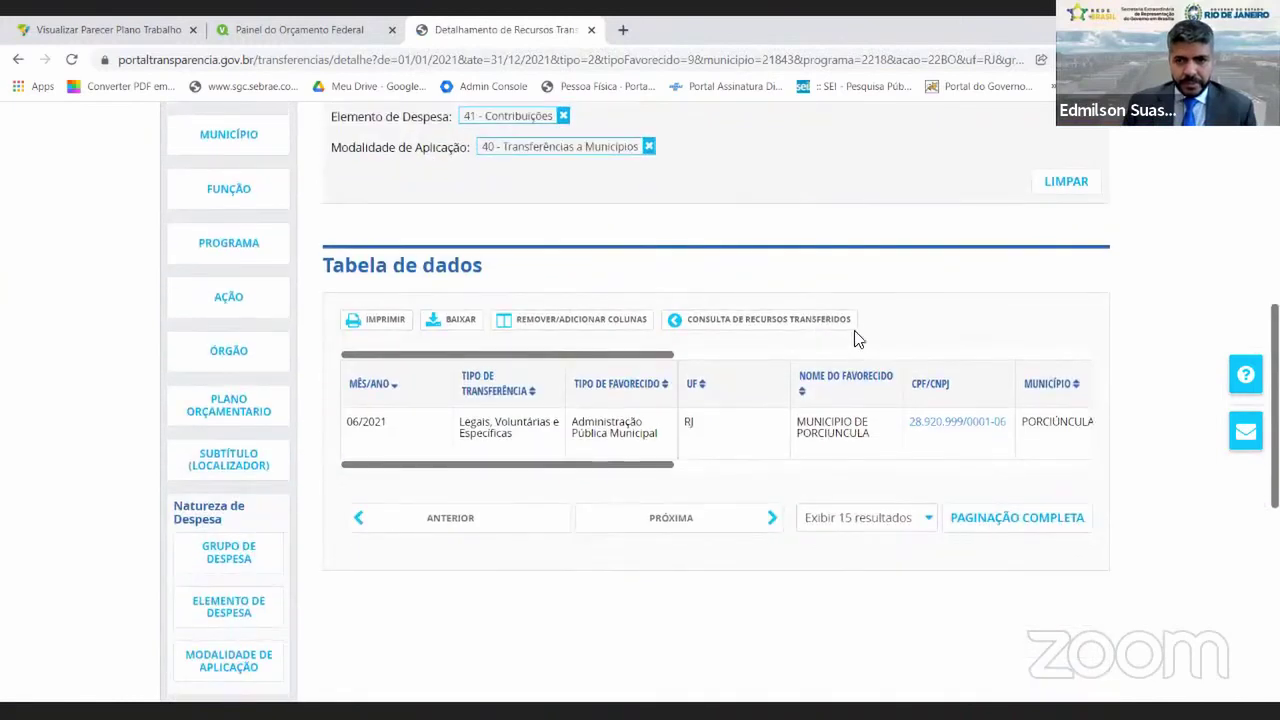
{"action": "left_click_drag", "start_coordinate": [665, 466], "coordinate": [1010, 480]}
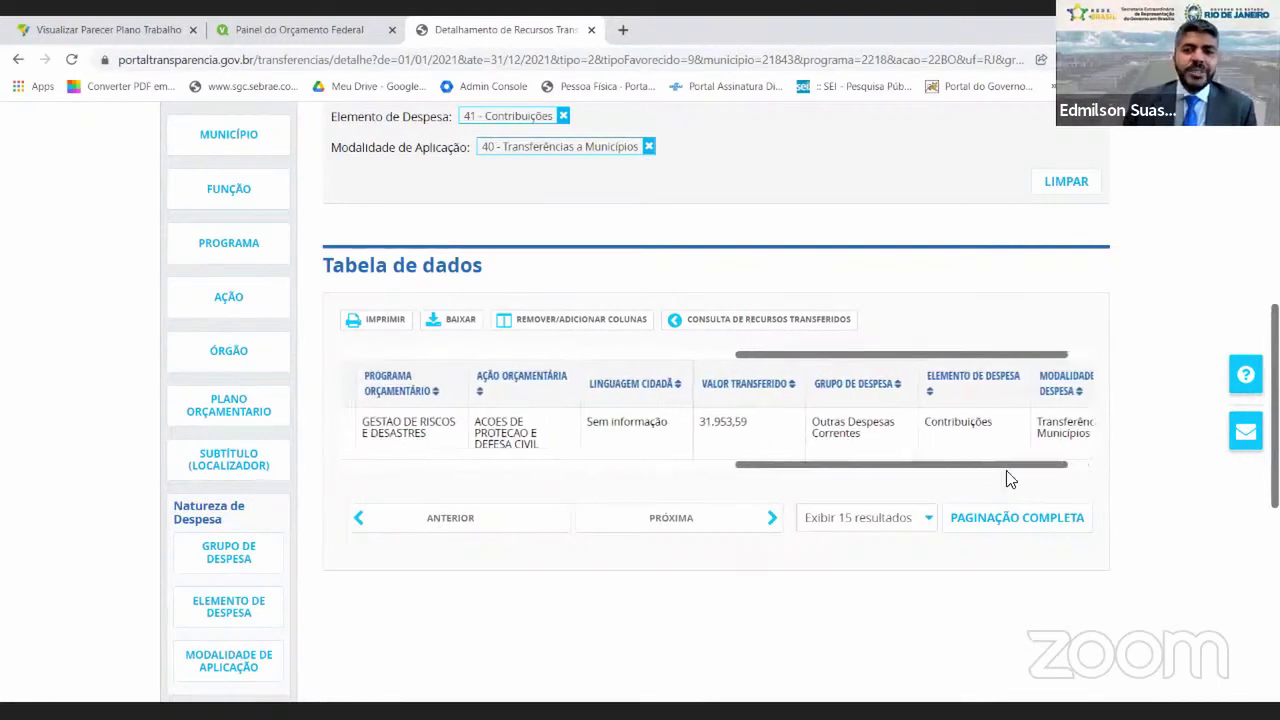
{"action": "left_click_drag", "start_coordinate": [846, 471], "coordinate": [430, 451]}
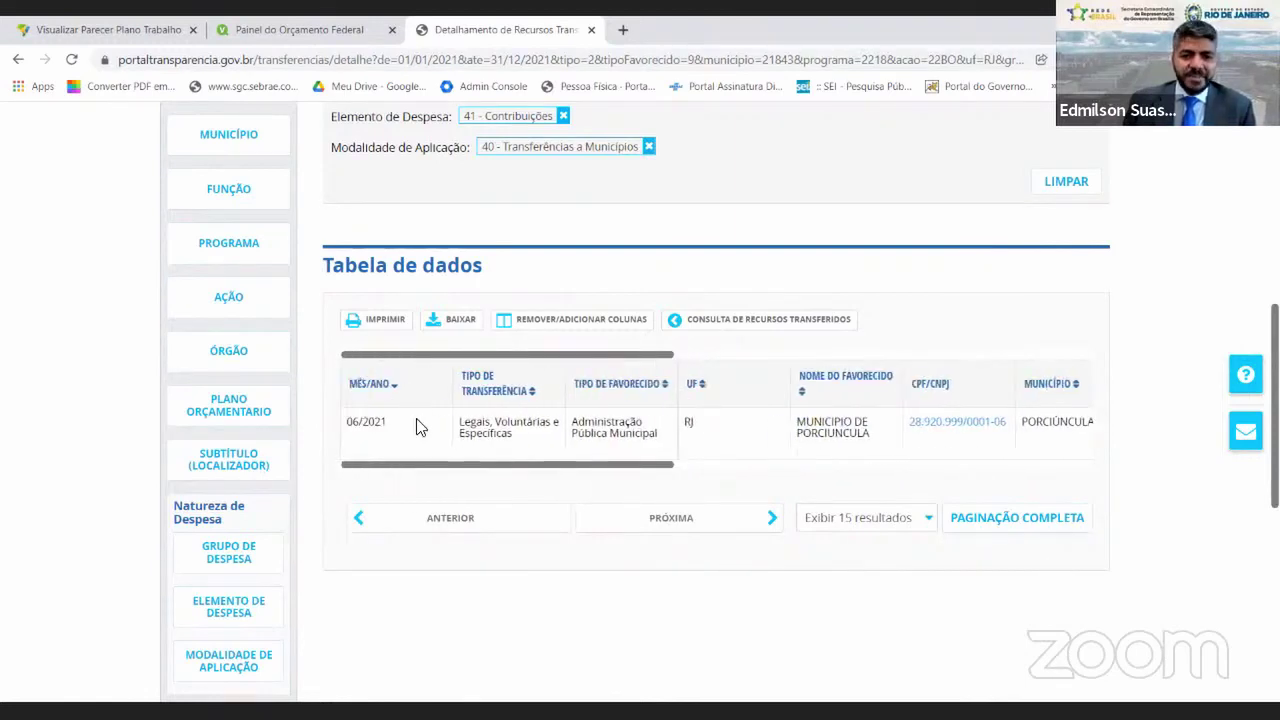
{"action": "double_click", "coordinate": [366, 422]}
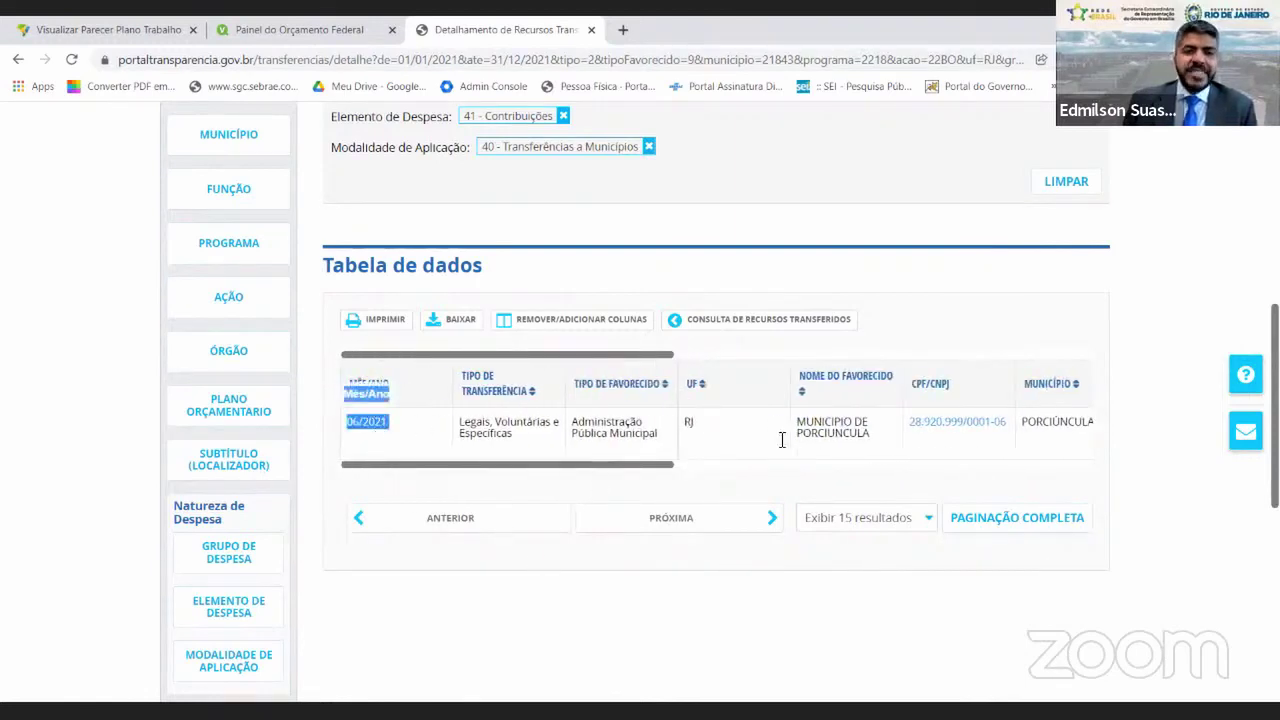
Look over the Porciúncula detail page with the query filters hidden and shown, reviewing its applied filters, available filter options and data table.
{"action": "scroll", "coordinate": [824, 437], "scroll_direction": "up", "scroll_amount": 3}
{"action": "scroll", "coordinate": [824, 437], "scroll_direction": "up", "scroll_amount": 4}
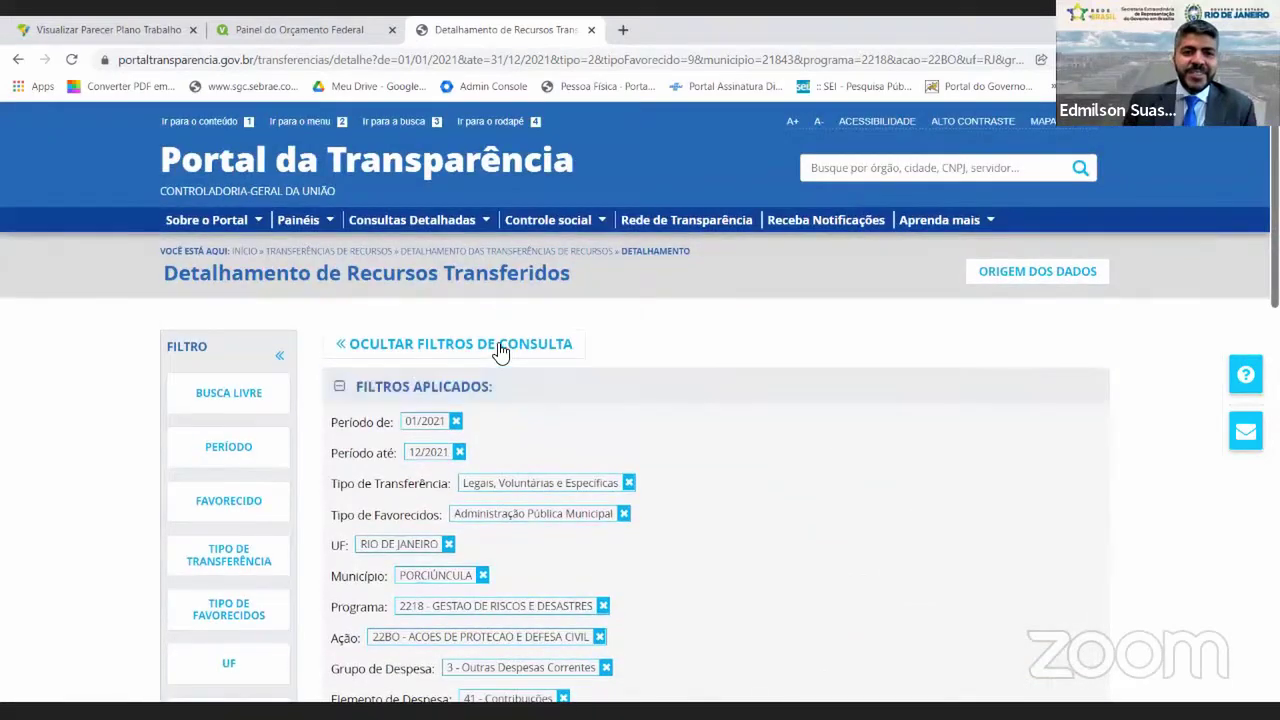
{"action": "left_click", "coordinate": [500, 347]}
{"action": "scroll", "coordinate": [834, 478], "scroll_direction": "down", "scroll_amount": 15}
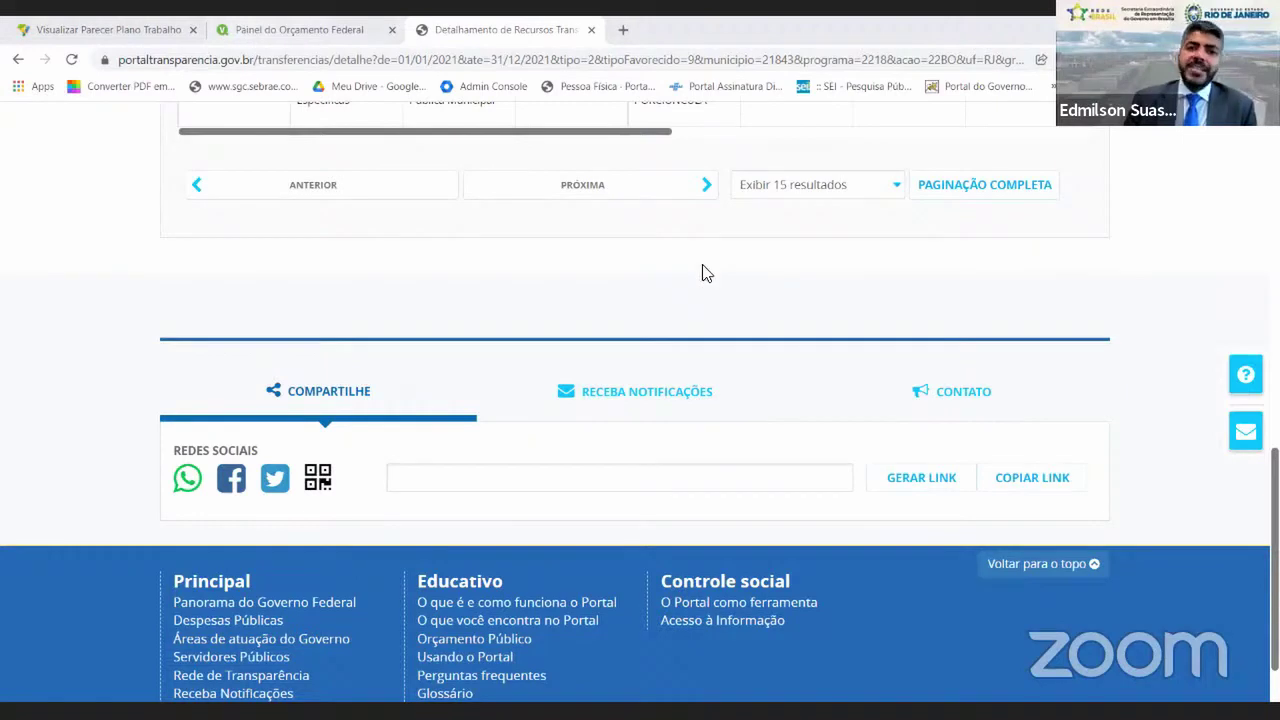
{"action": "scroll", "coordinate": [705, 272], "scroll_direction": "up", "scroll_amount": 15}
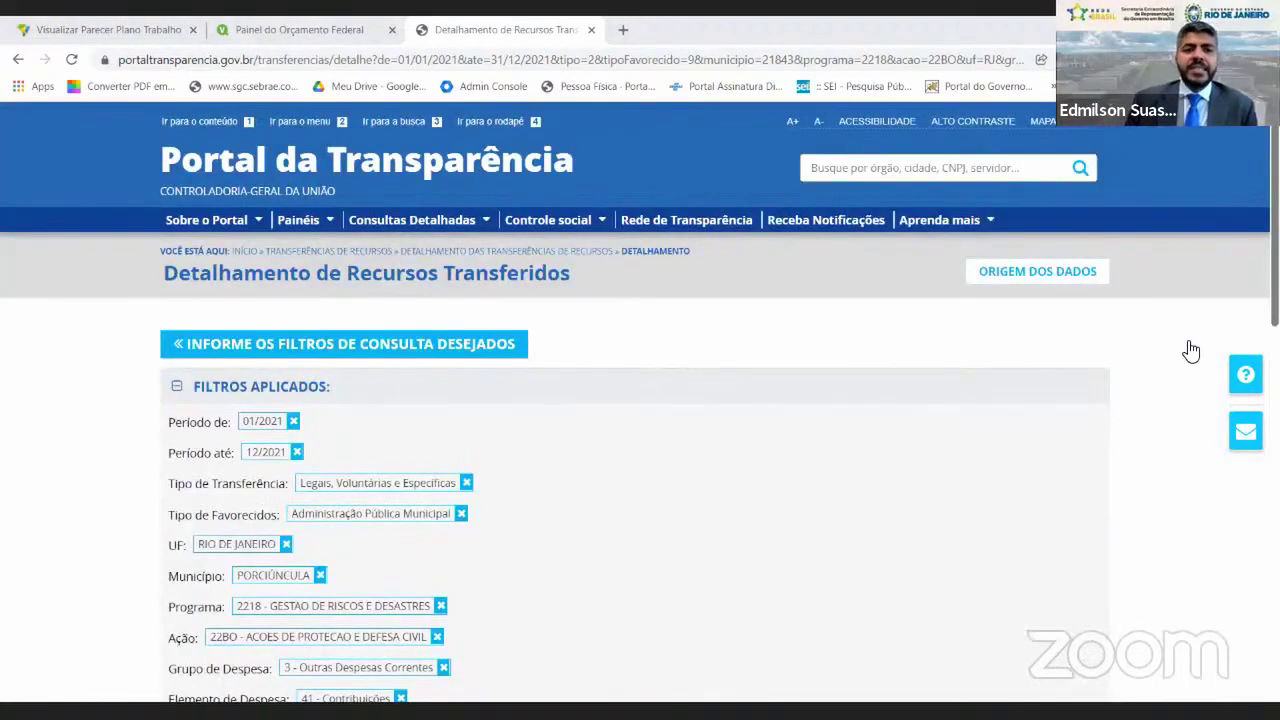
{"action": "scroll", "coordinate": [1190, 350], "scroll_direction": "down", "scroll_amount": 5}
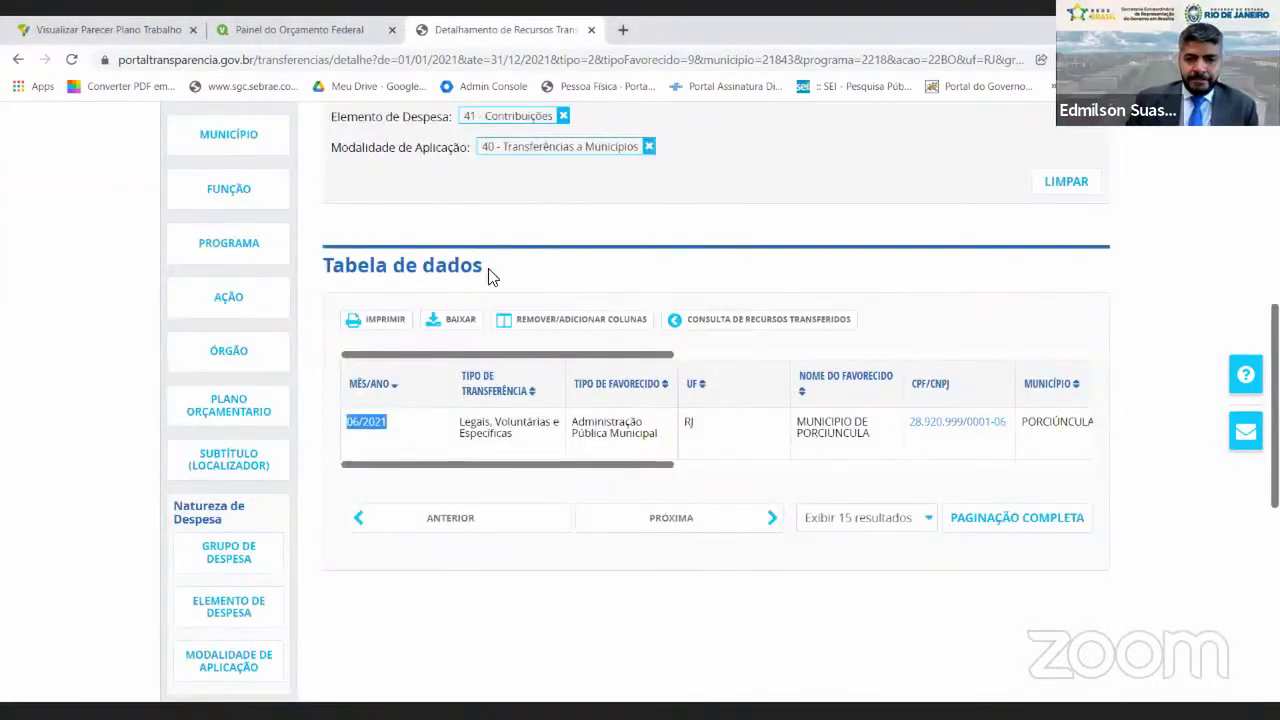
{"action": "scroll", "coordinate": [511, 529], "scroll_direction": "down", "scroll_amount": 1}
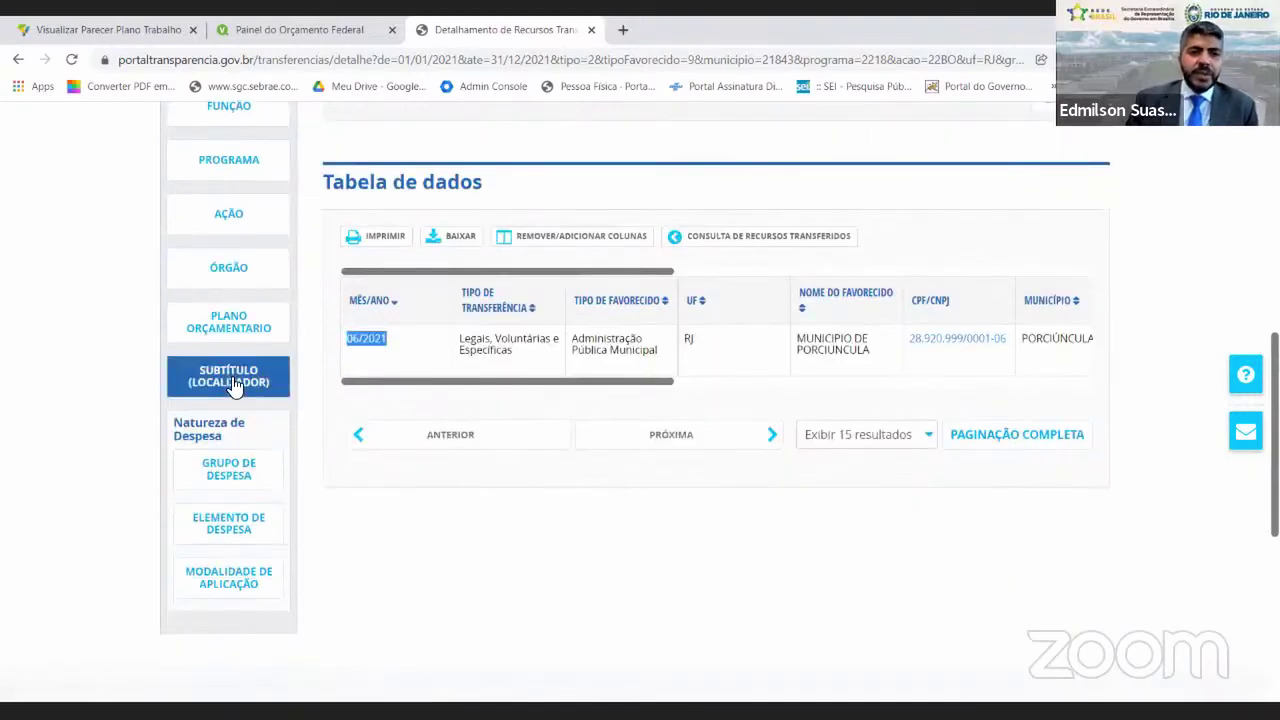
{"action": "scroll", "coordinate": [232, 385], "scroll_direction": "up", "scroll_amount": 5}
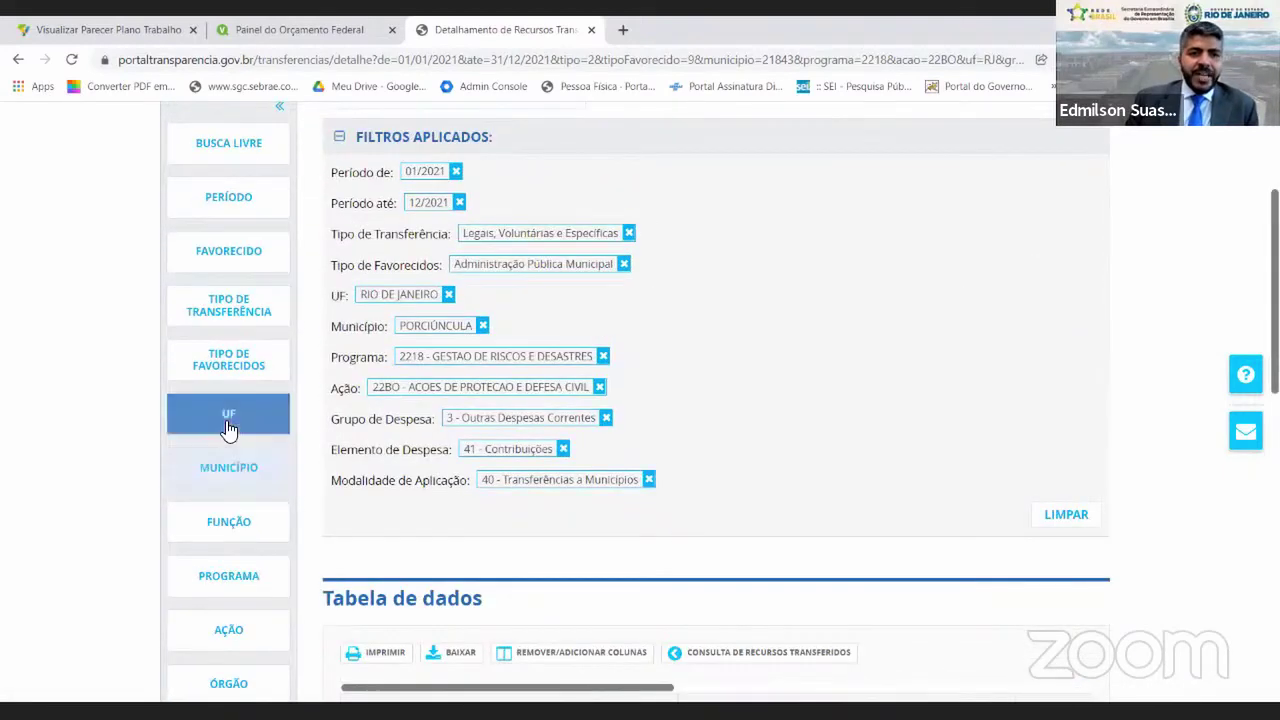
{"action": "scroll", "coordinate": [229, 480], "scroll_direction": "up", "scroll_amount": 3}
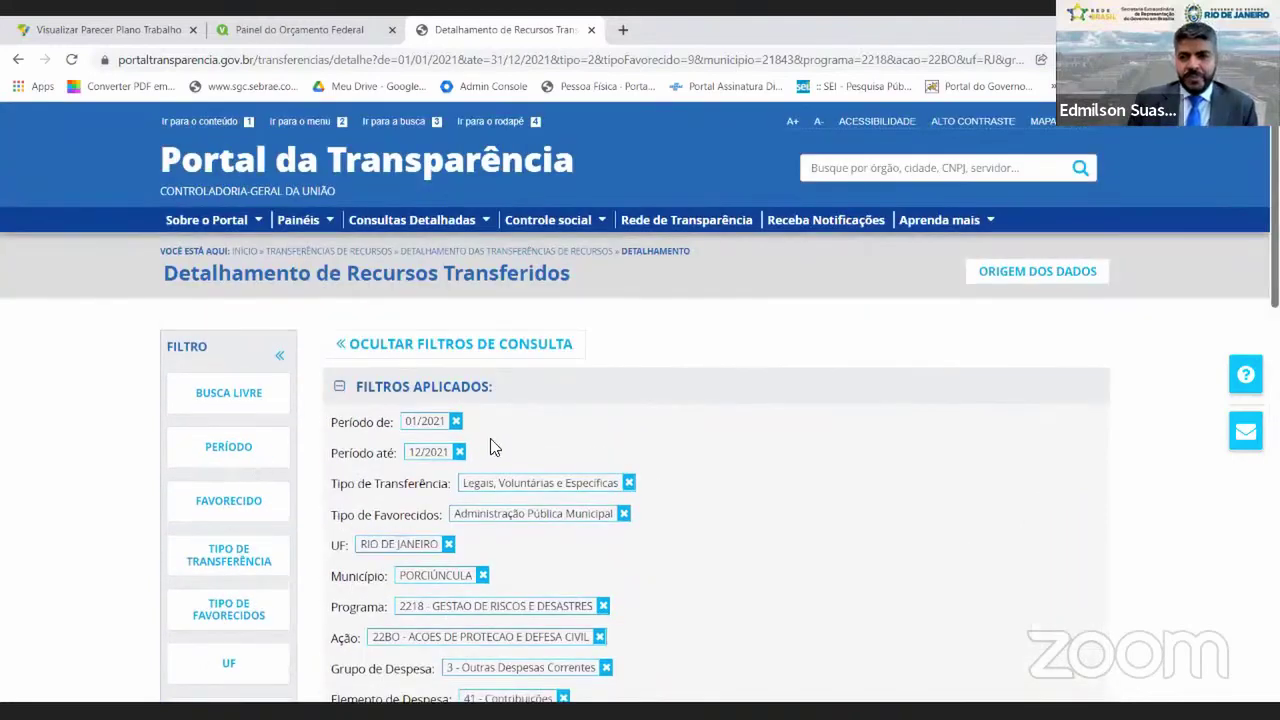